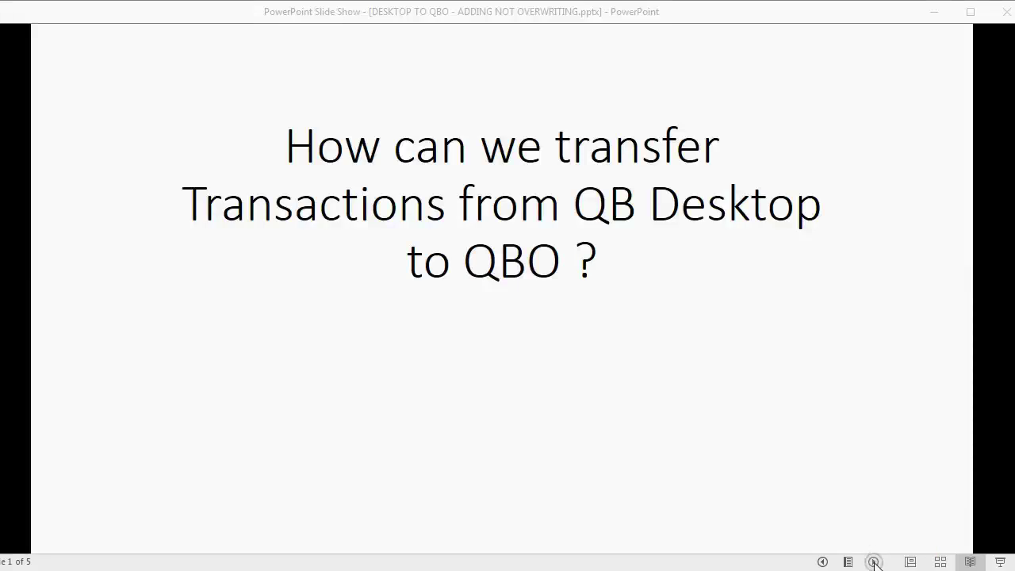
click(875, 563)
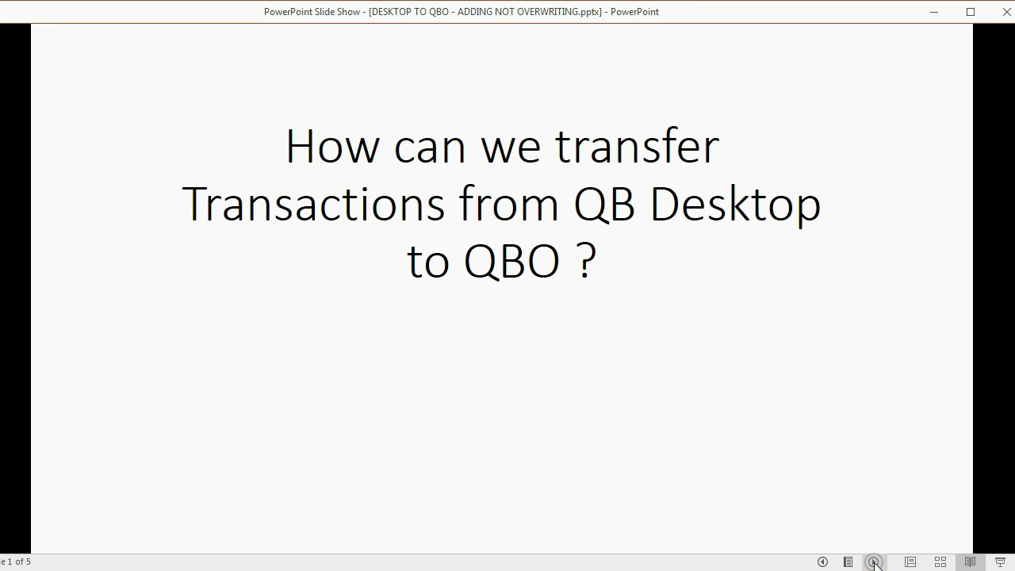
click(884, 555)
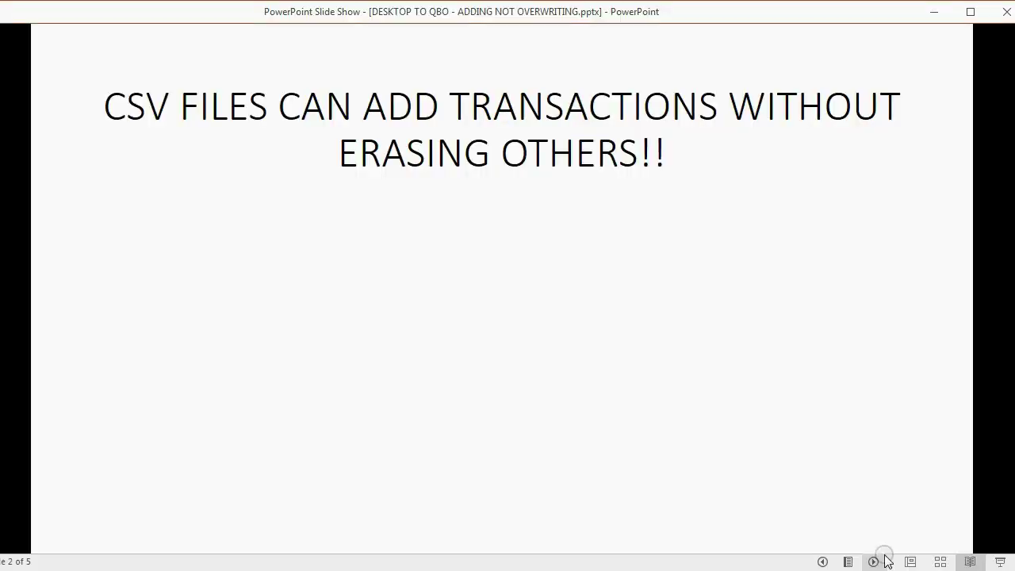
click(885, 558)
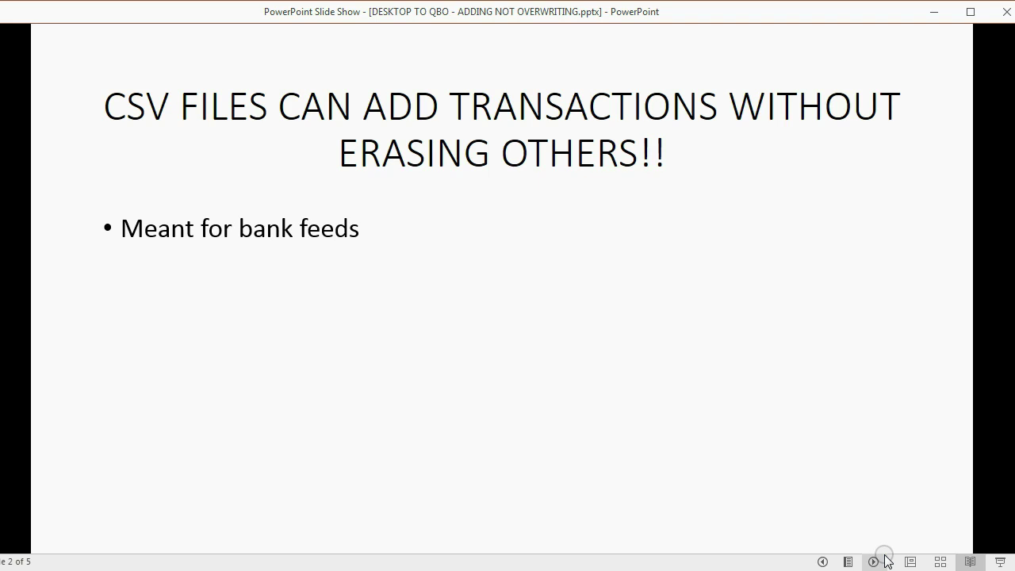
click(886, 558)
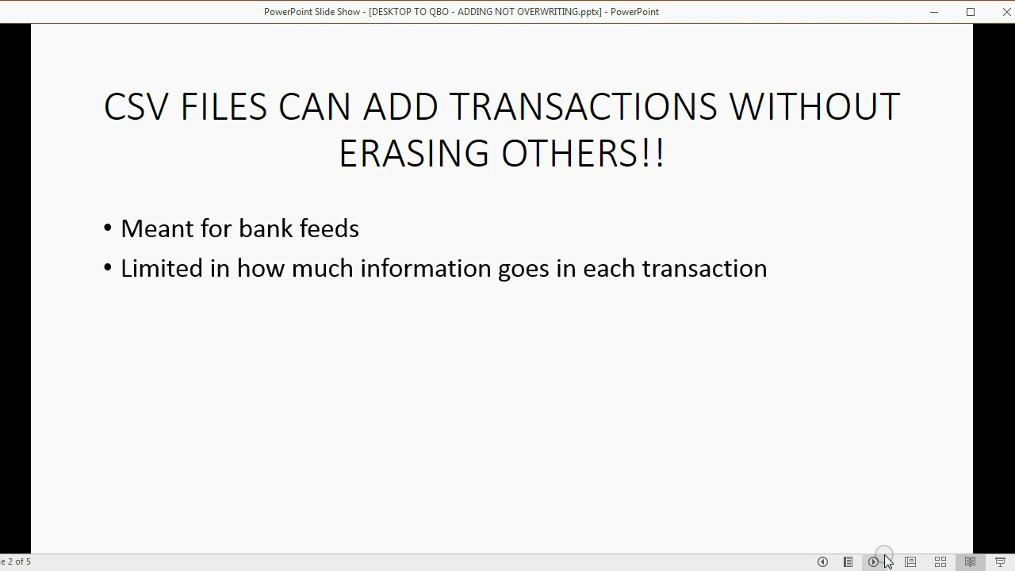
click(886, 557)
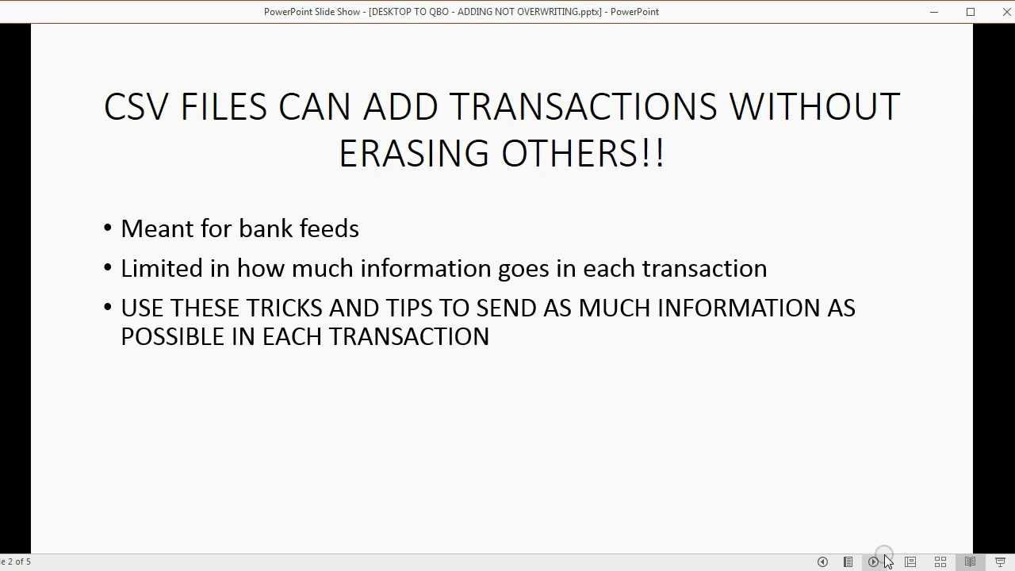
click(885, 557)
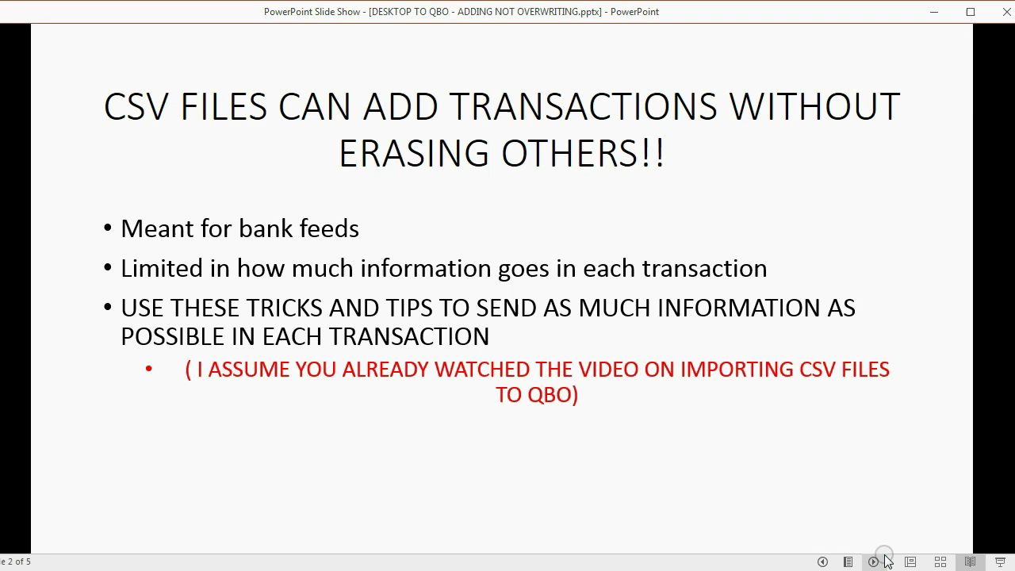
click(886, 557)
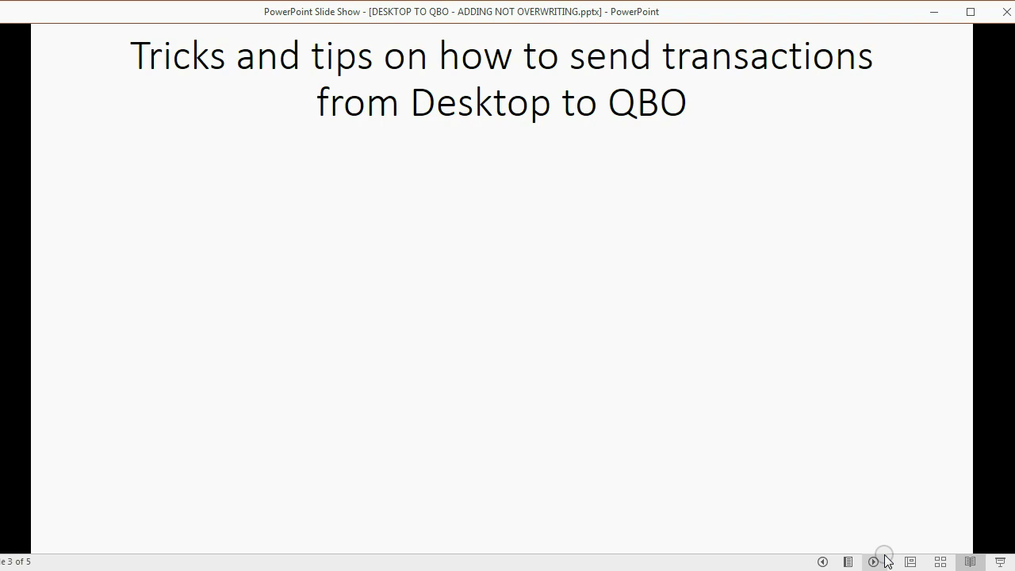
click(886, 557)
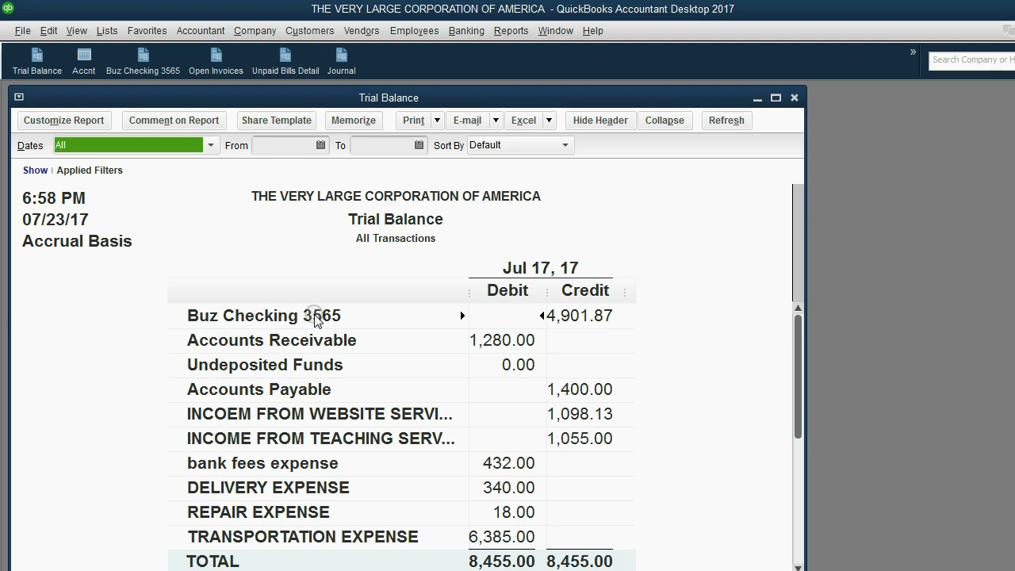
Step: Open the Transactions by Account report for the Buz Checking account from its Trial Balance amount
double_click(570, 321)
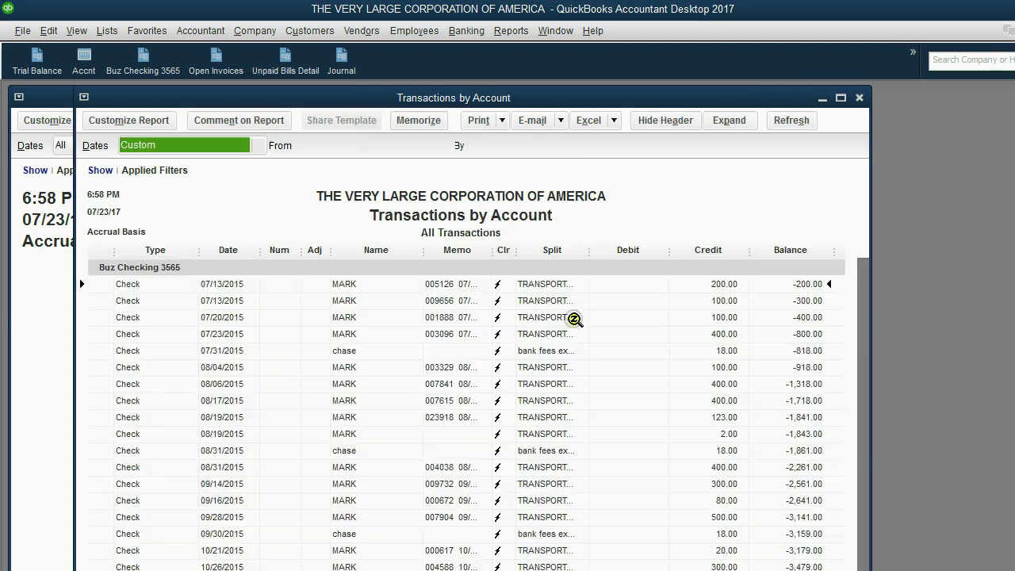
drag(419, 100, 419, 99)
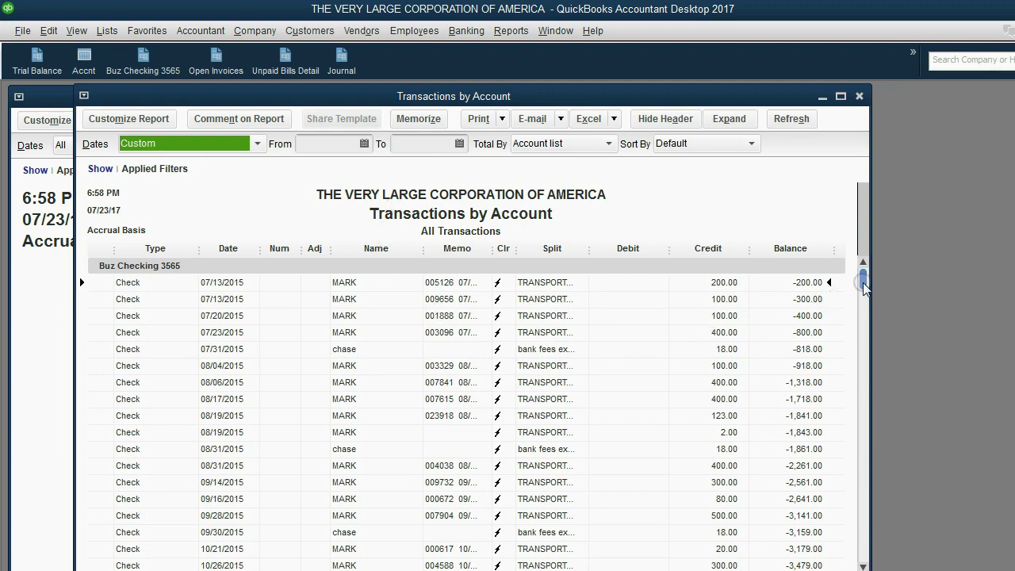
mouse_move(863, 279)
mouse_down()
mouse_move(866, 454)
mouse_move(880, 560)
mouse_move(885, 266)
mouse_move(880, 560)
mouse_move(870, 280)
mouse_up()
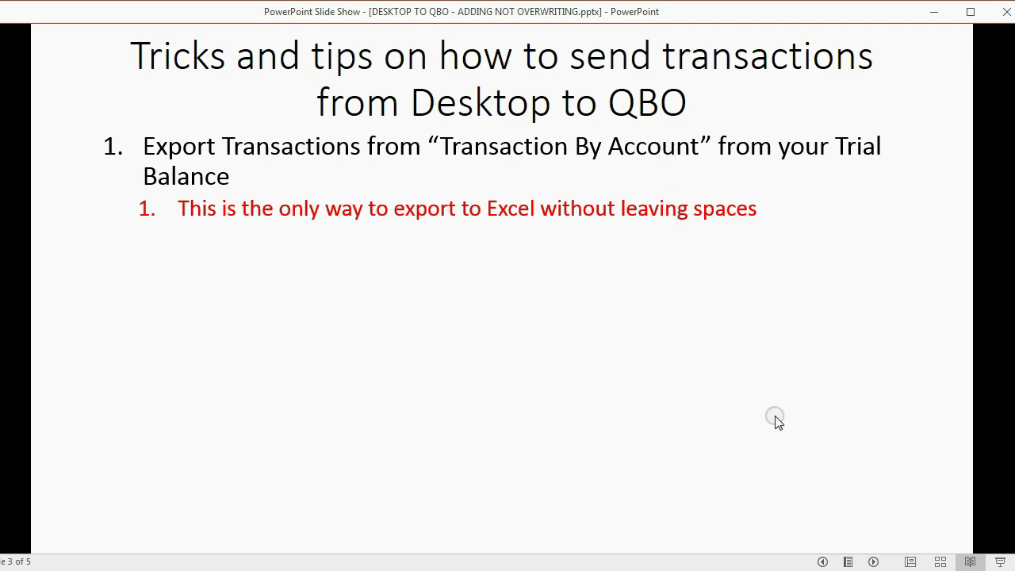
click(874, 562)
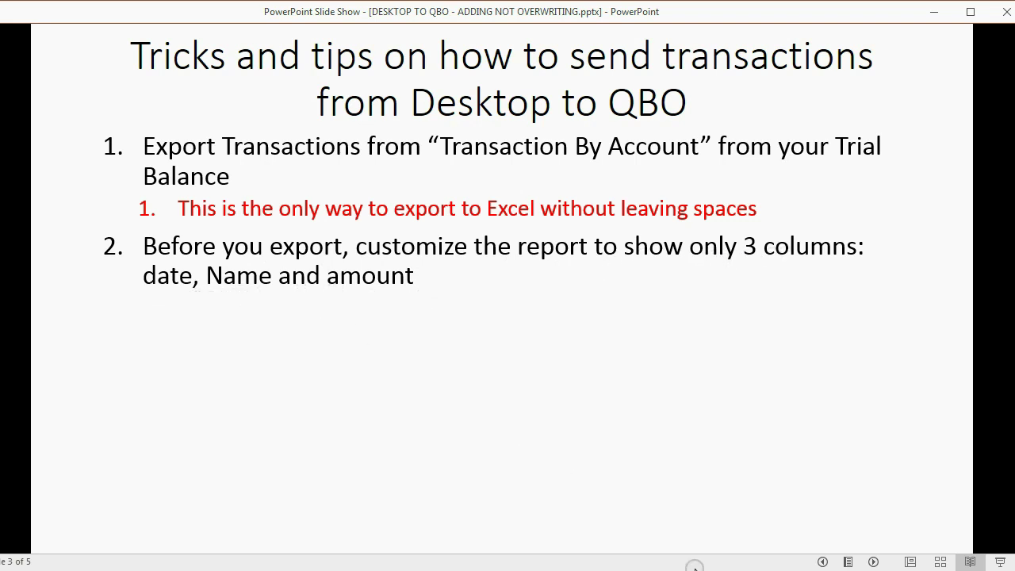
Step: Switch to QuickBooks and customize the Transactions by Account report, excluding the (left margin) and Type columns
key(alt+Tab)
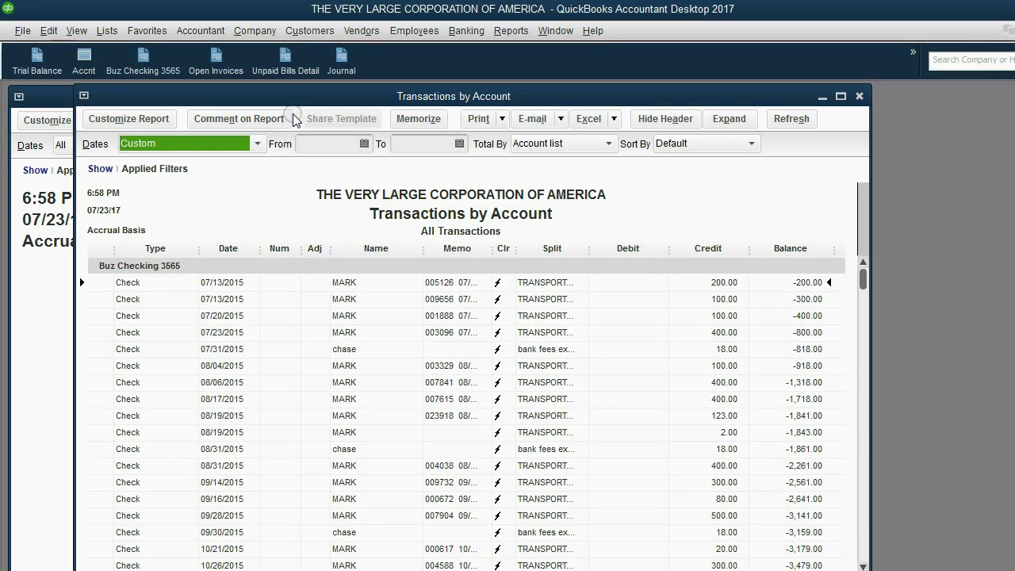
drag(301, 108, 276, 115)
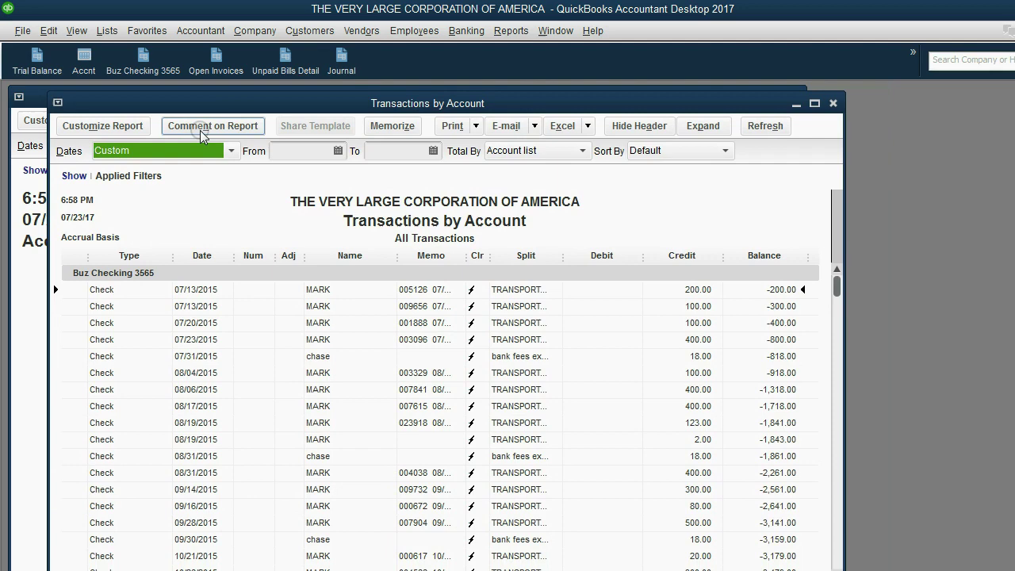
click(123, 132)
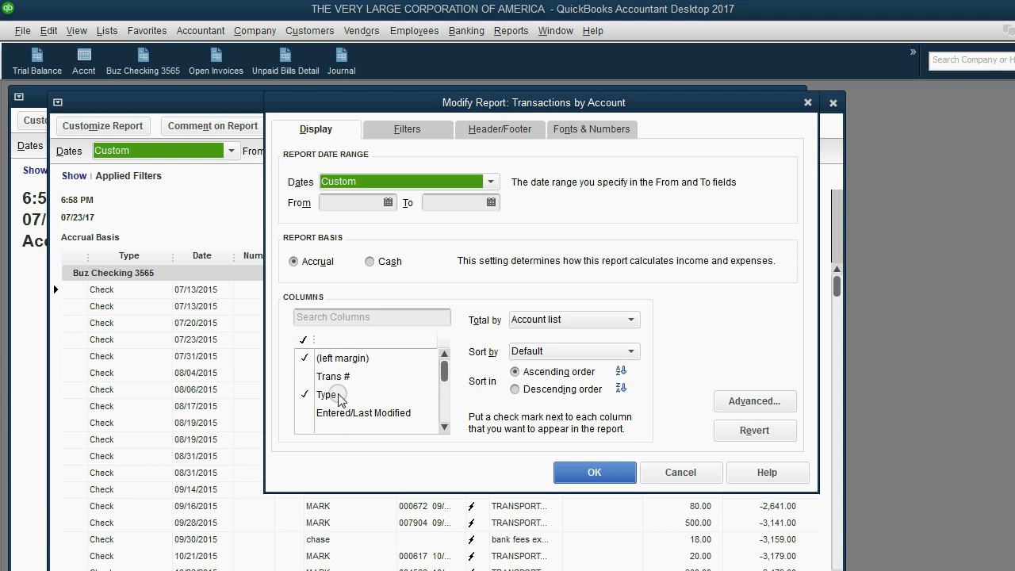
click(305, 358)
click(303, 394)
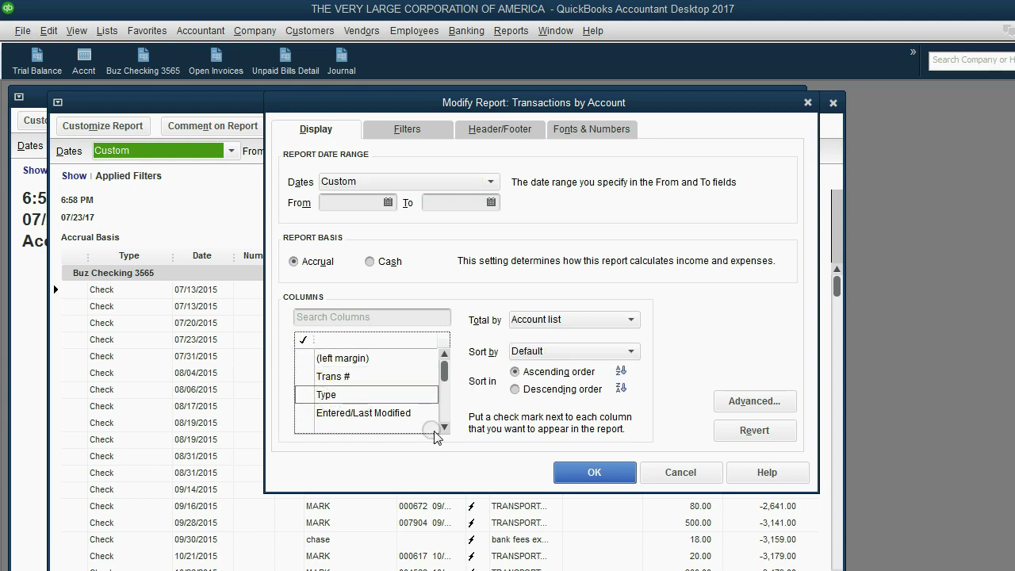
Step: Exclude the Num and Adj columns from the report while keeping Date
scroll(446, 421, down, 4)
scroll(444, 414, up, 4)
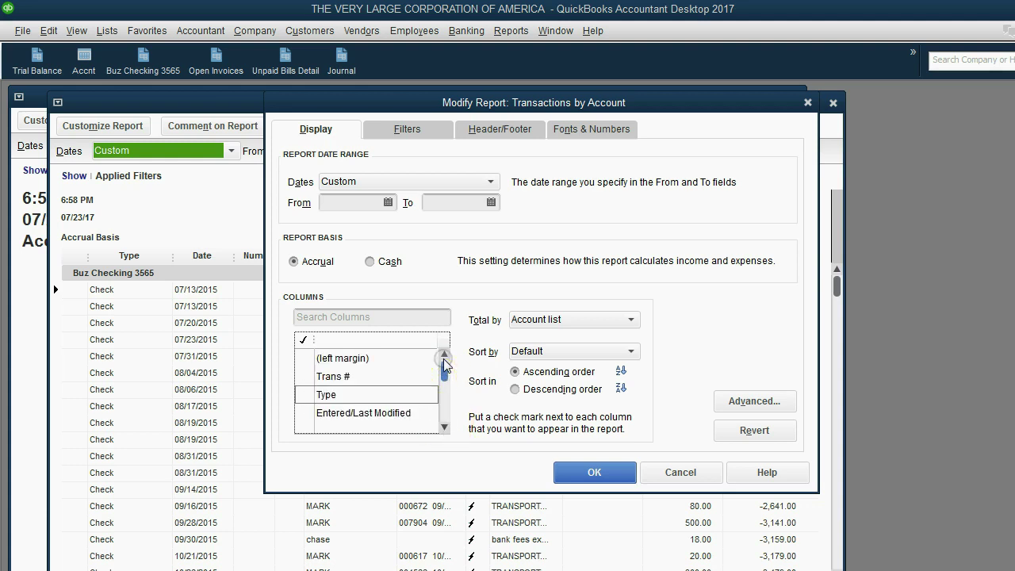
click(444, 428)
click(444, 427)
click(444, 428)
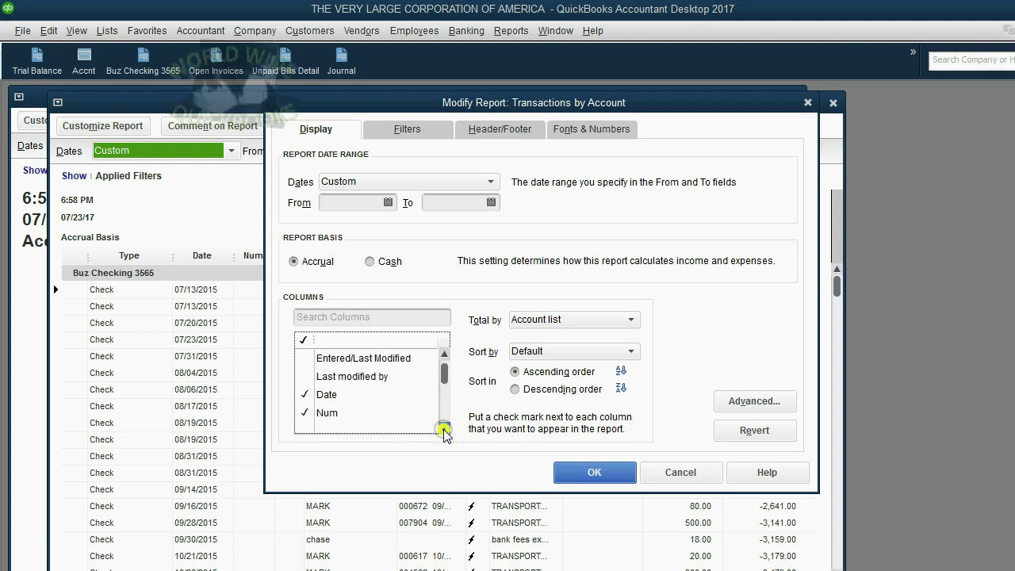
click(444, 428)
click(444, 427)
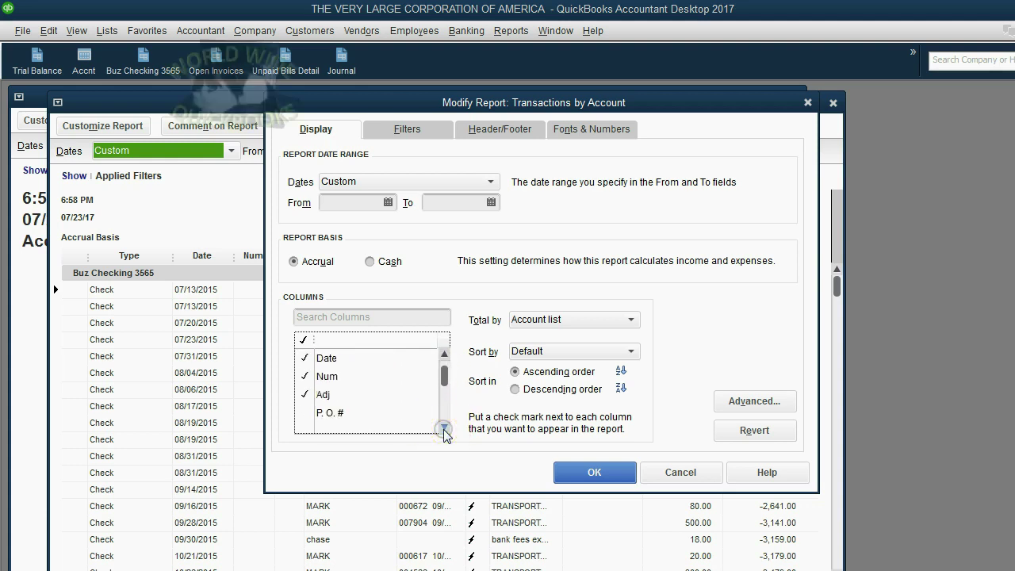
click(327, 377)
click(323, 395)
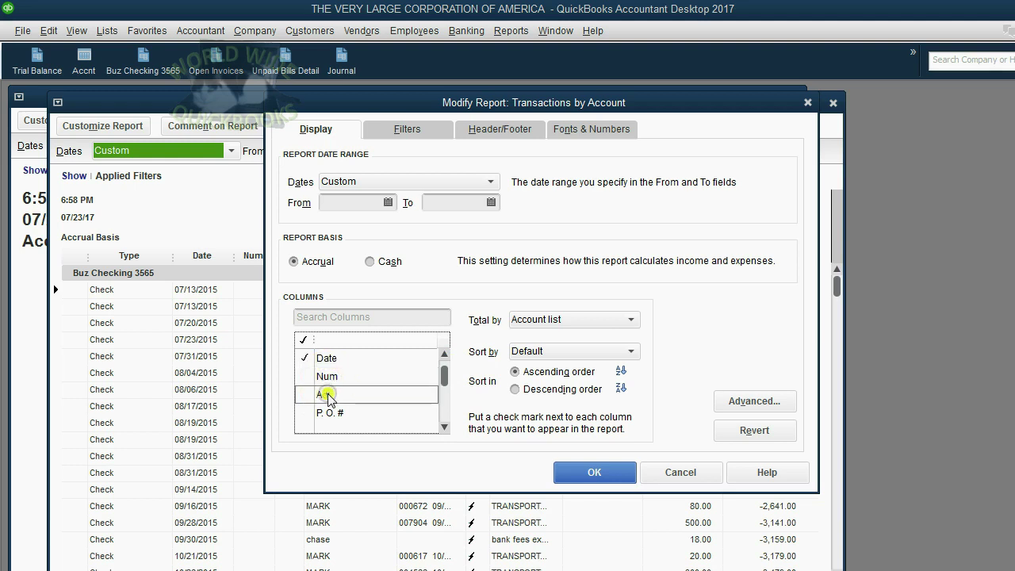
Step: Exclude the Memo column from the report while keeping Name
click(444, 428)
click(444, 428)
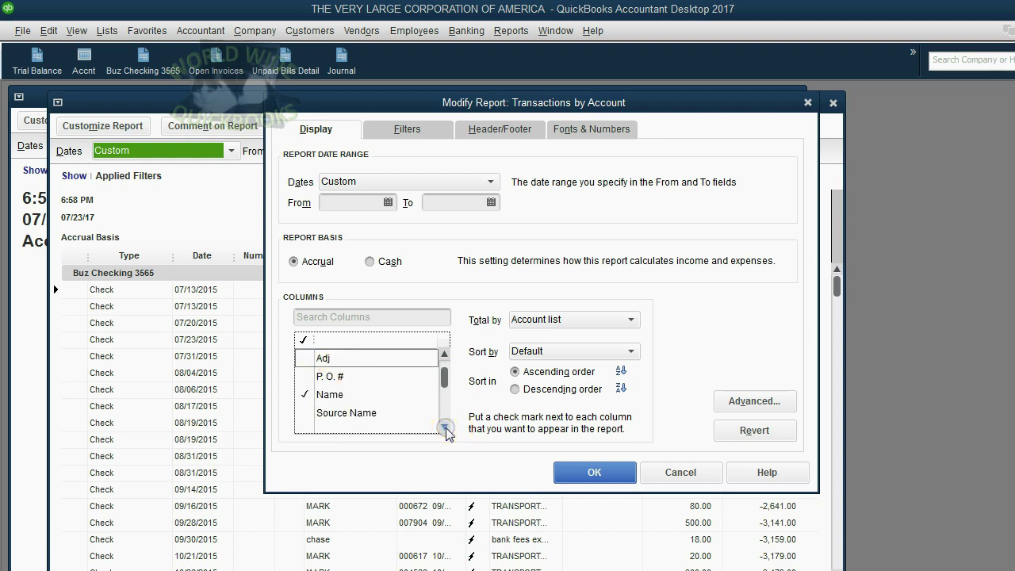
click(444, 428)
click(444, 427)
click(444, 427)
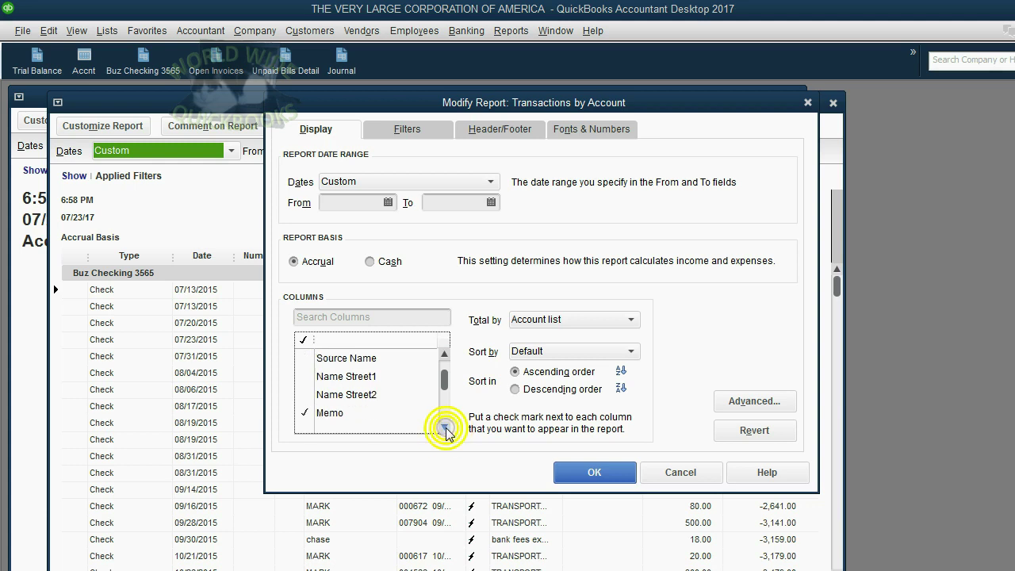
click(391, 413)
Step: Exclude the Clr and Split columns from the report
click(444, 427)
click(444, 427)
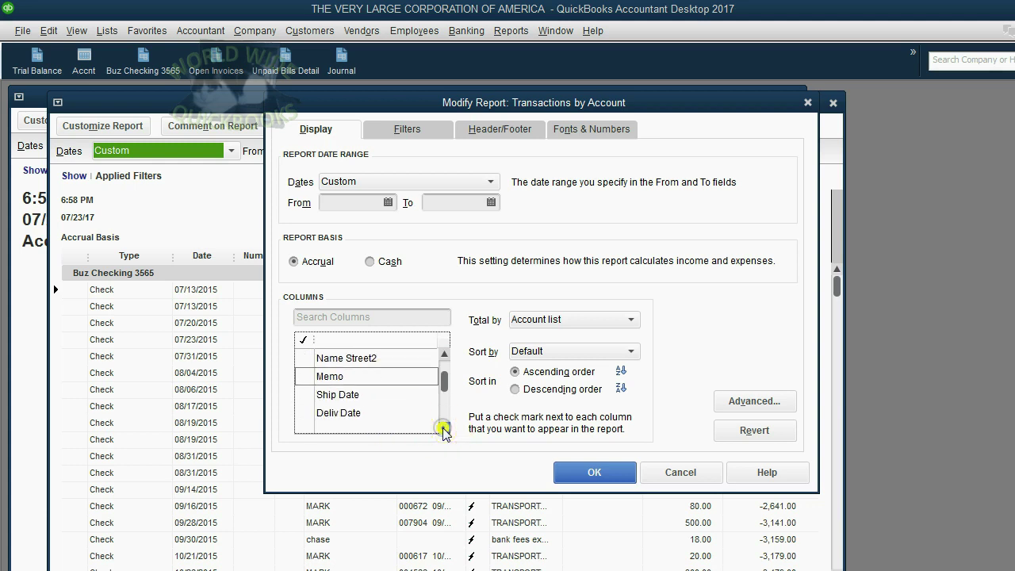
click(445, 428)
click(444, 427)
click(444, 427)
click(444, 428)
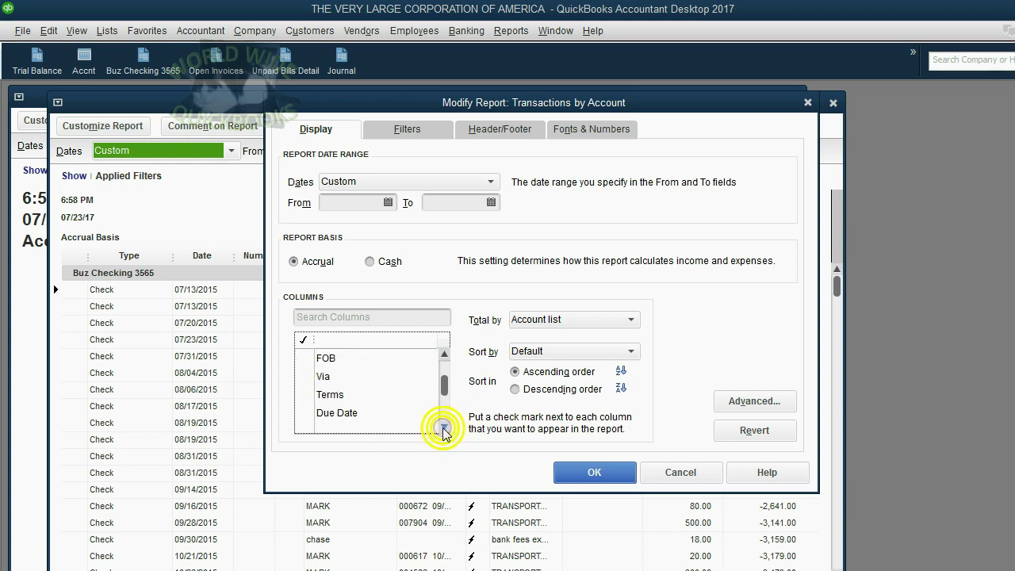
click(444, 428)
click(444, 428)
click(444, 428)
click(444, 428)
click(444, 428)
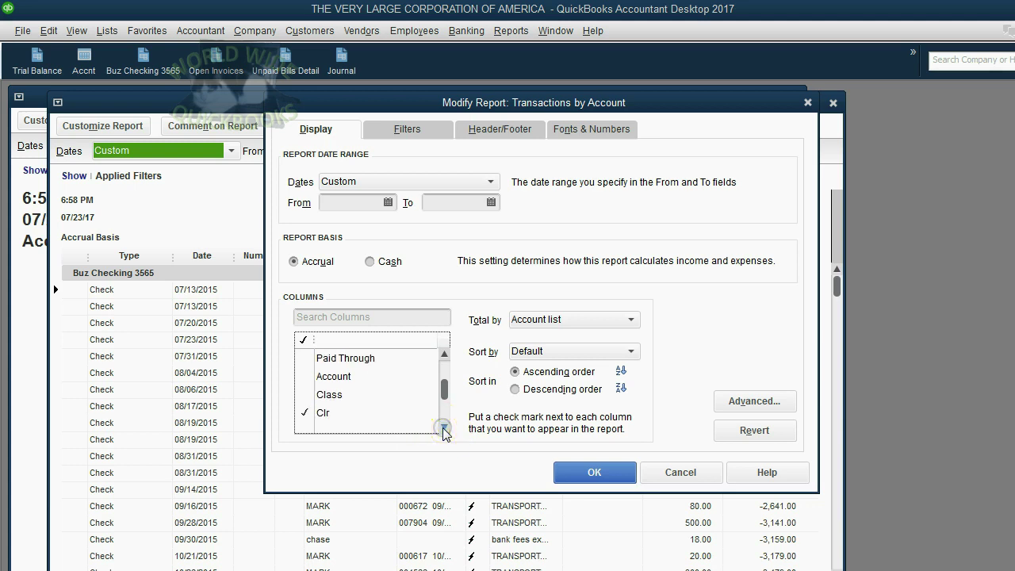
click(444, 428)
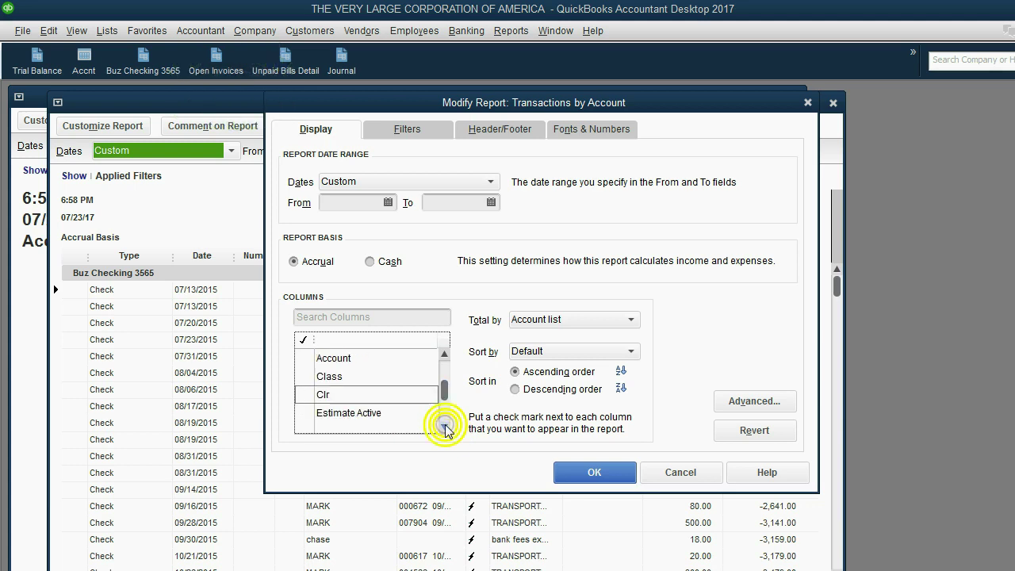
click(445, 427)
click(444, 428)
click(393, 395)
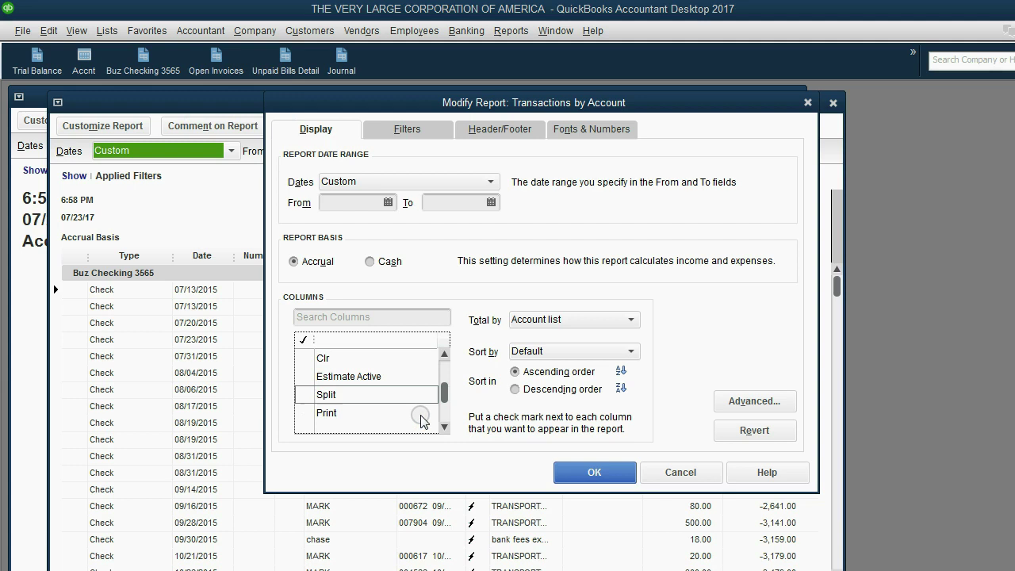
Step: Replace the report's Debit and Credit columns with the Amount column
click(444, 428)
click(444, 427)
click(444, 428)
click(444, 427)
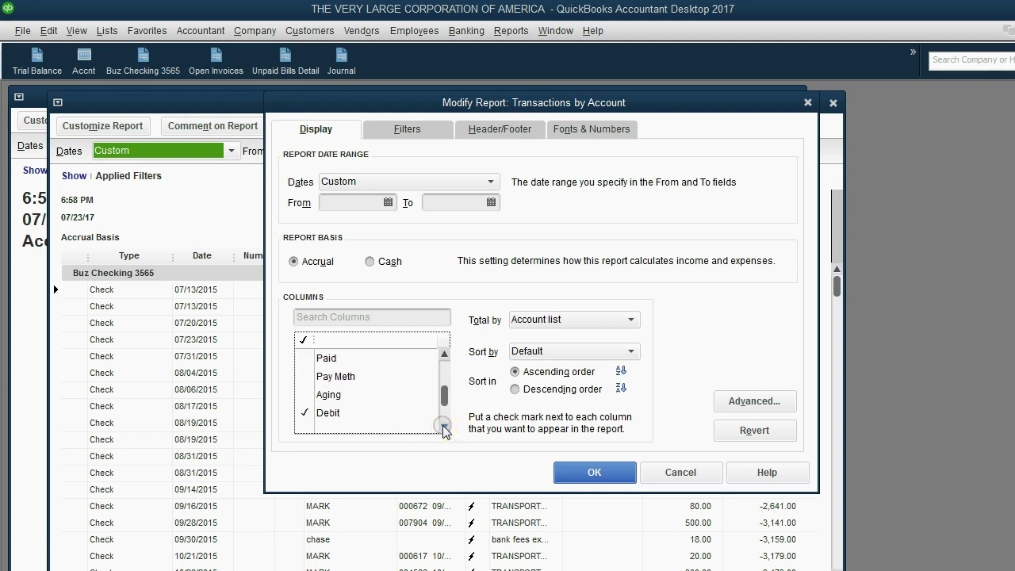
click(444, 427)
click(444, 428)
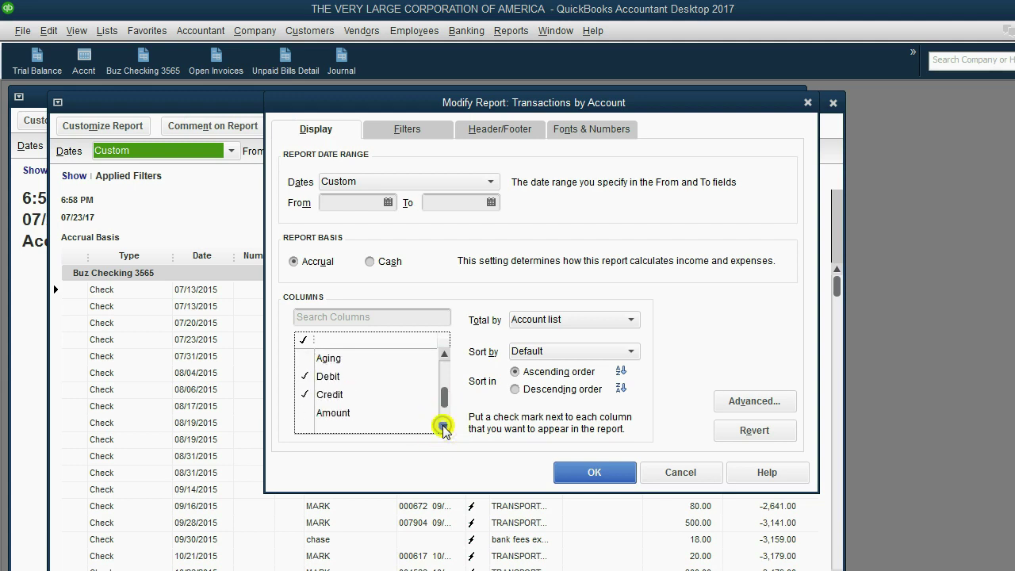
click(328, 377)
click(335, 399)
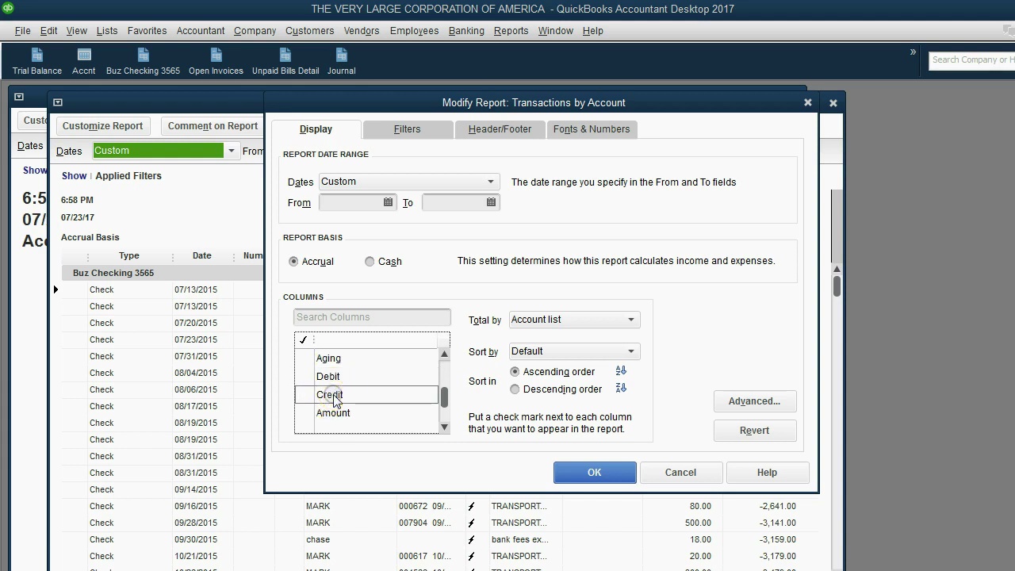
click(303, 415)
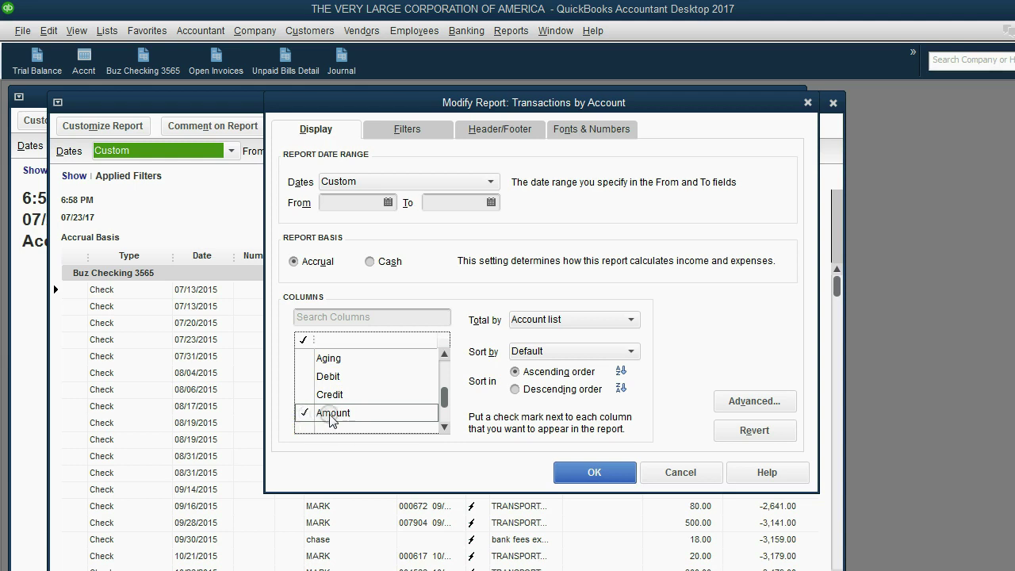
Step: Exclude the Balance column, check the remaining columns in the list, and apply the customization to the report
click(445, 427)
click(373, 412)
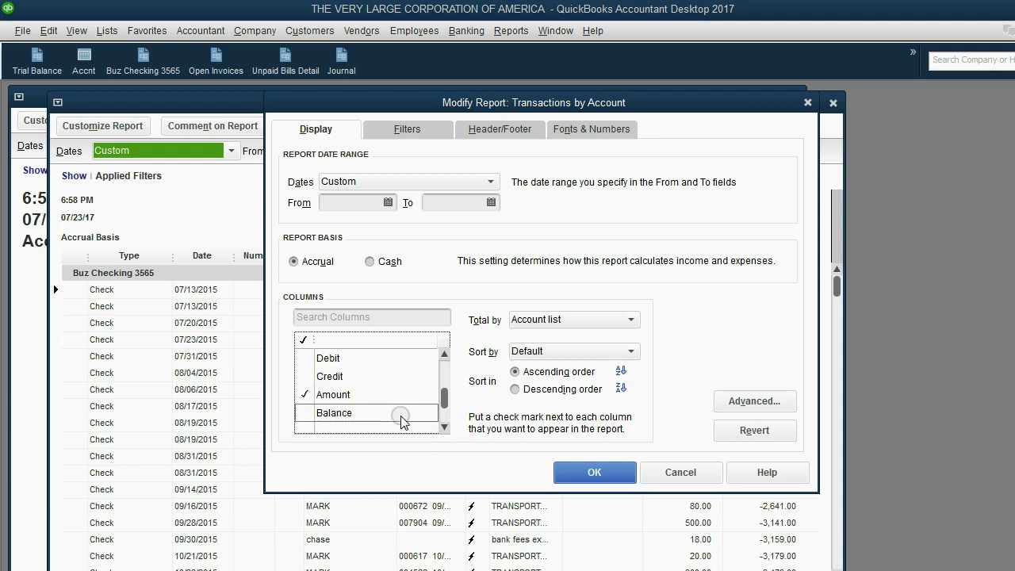
click(445, 427)
click(445, 427)
click(445, 427)
click(445, 428)
click(445, 428)
click(445, 427)
click(445, 427)
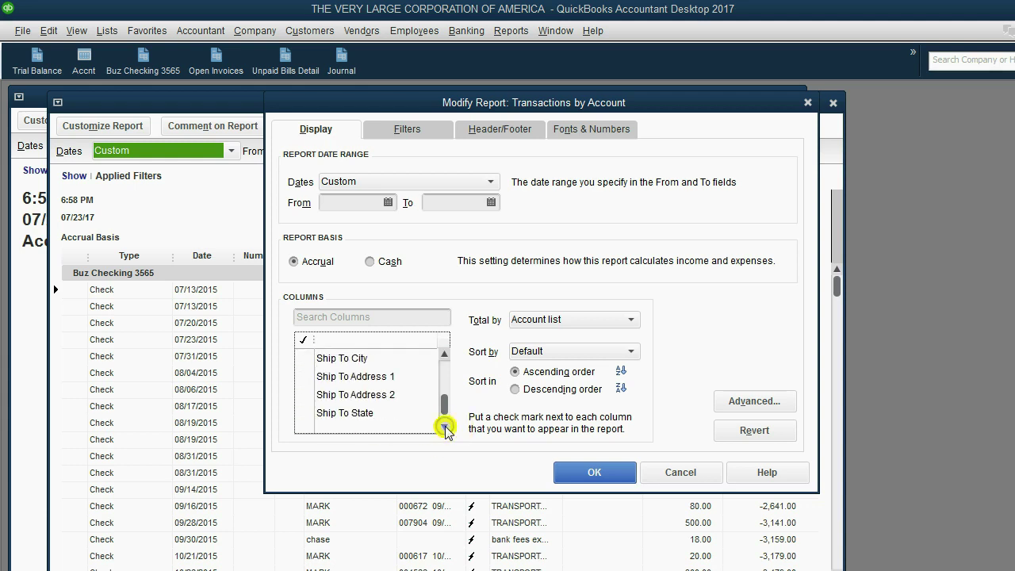
click(445, 427)
click(445, 427)
click(445, 427)
click(445, 428)
click(445, 428)
click(445, 428)
click(445, 427)
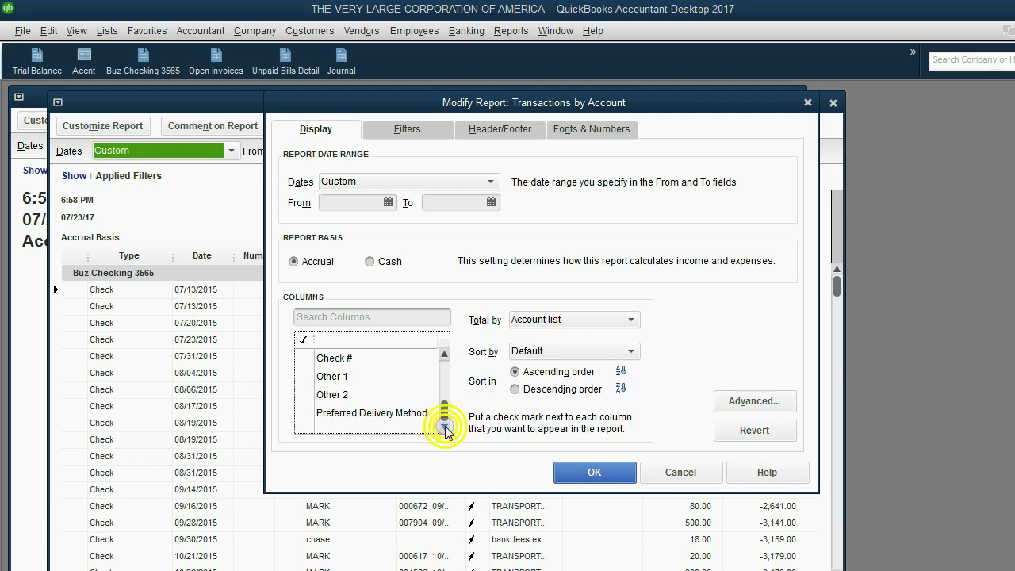
click(570, 475)
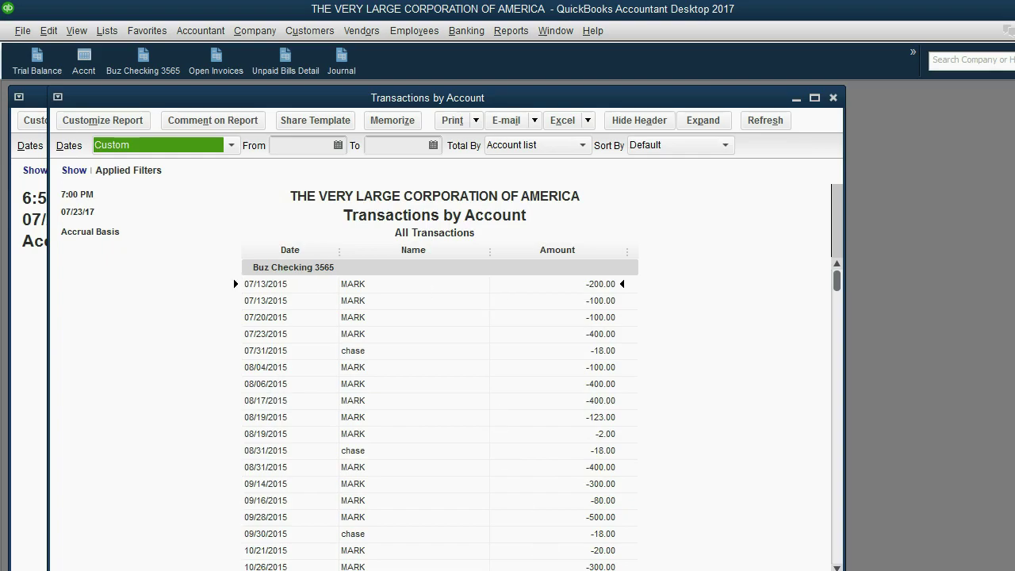
Step: Export the Transactions by Account report to a new worksheet in a new Excel workbook and maximize the workbook window
key(alt+Tab)
key(Right)
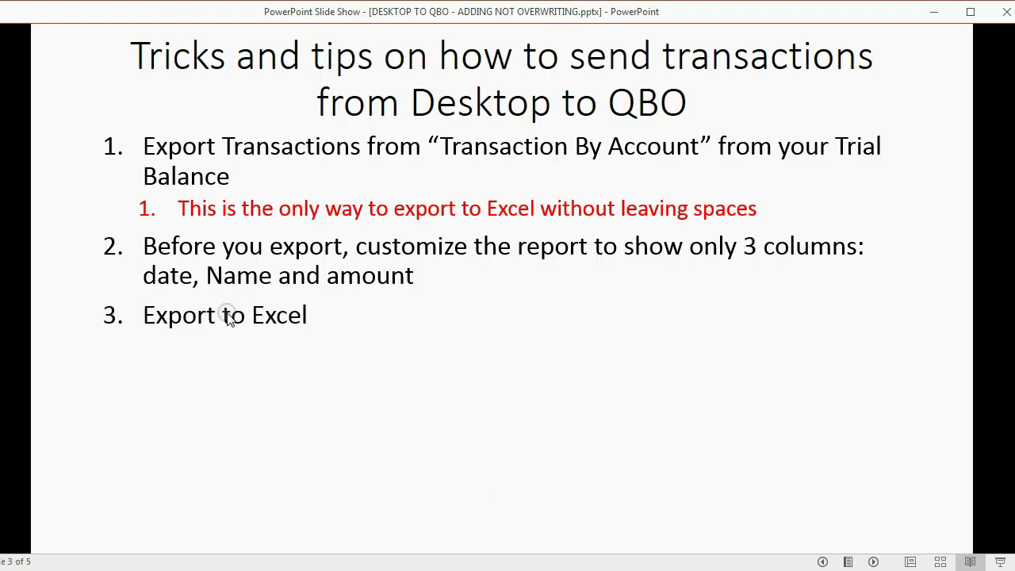
key(alt+Tab)
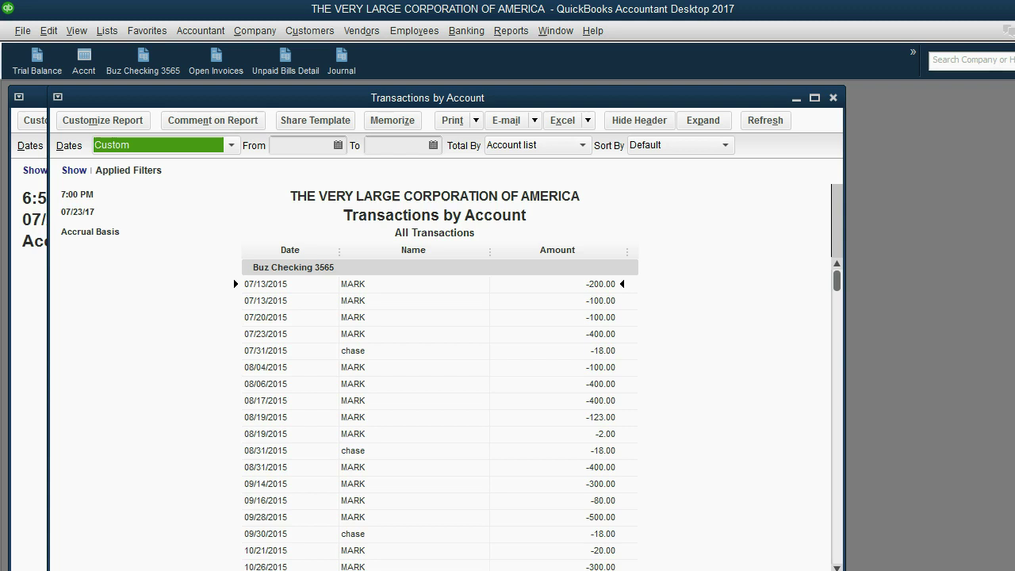
click(558, 121)
click(567, 143)
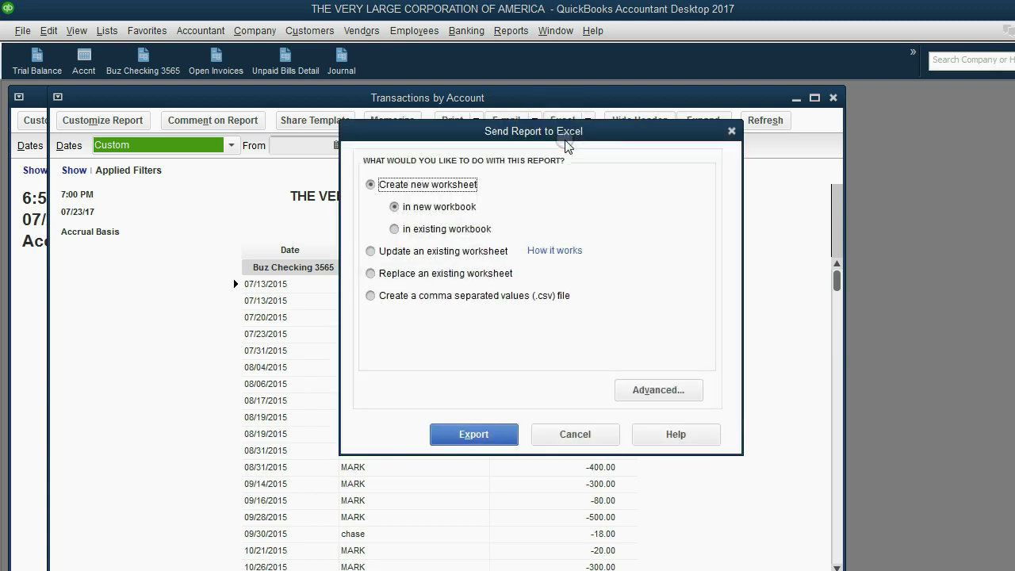
click(464, 433)
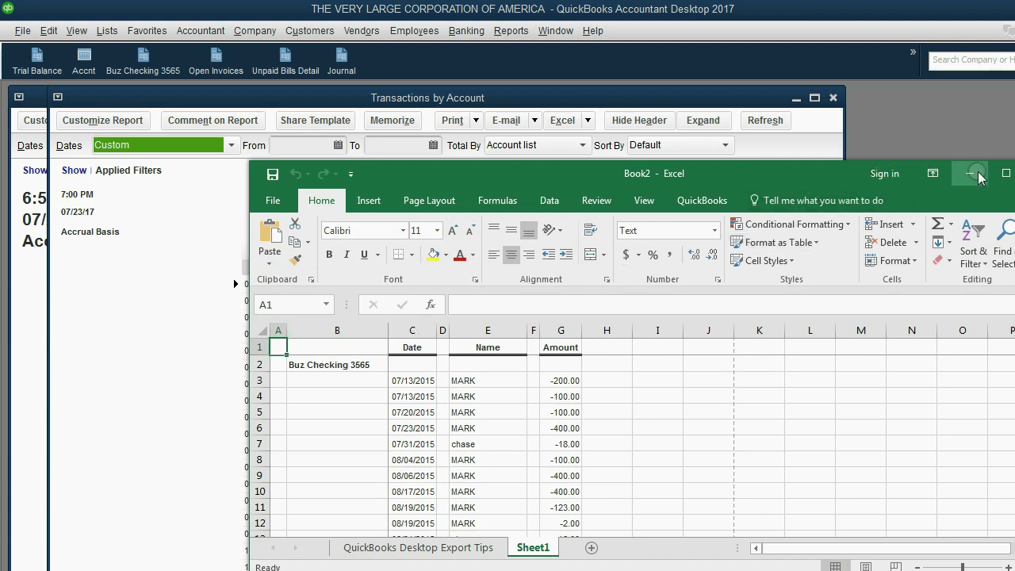
click(1004, 174)
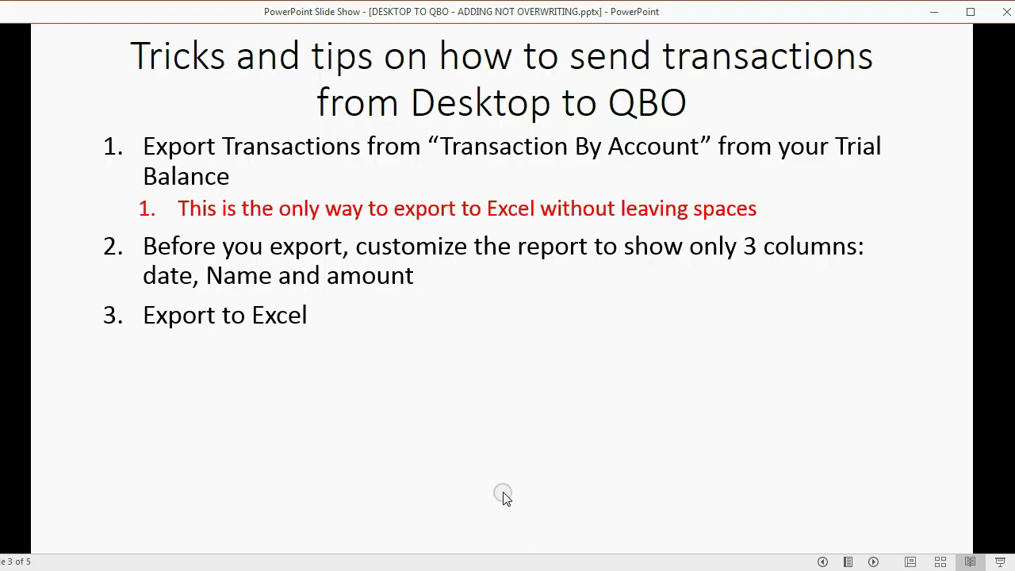
Step: Save the exported workbook to the Desktop folder as an Excel Workbook named "buz checking"
click(503, 494)
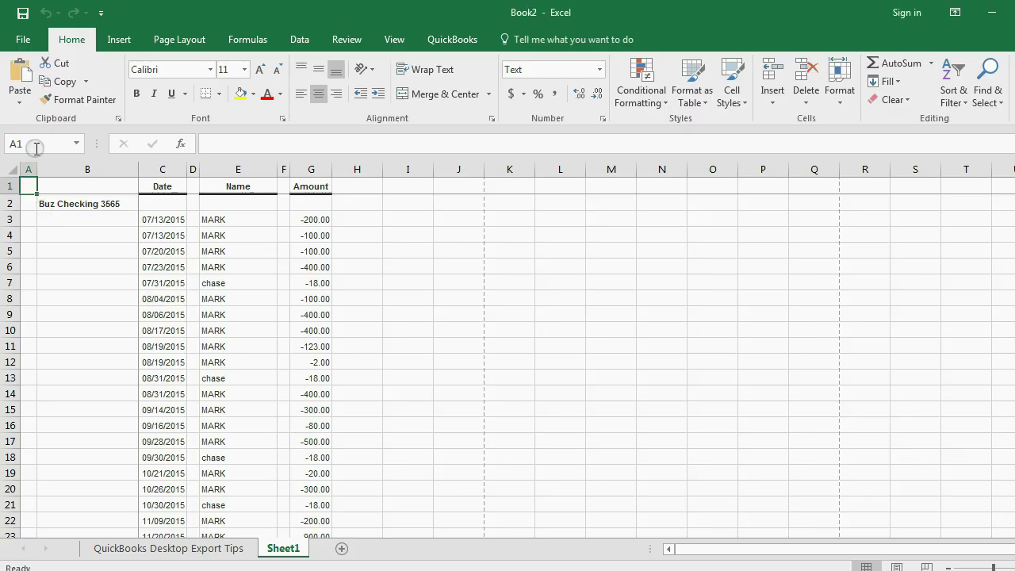
click(23, 39)
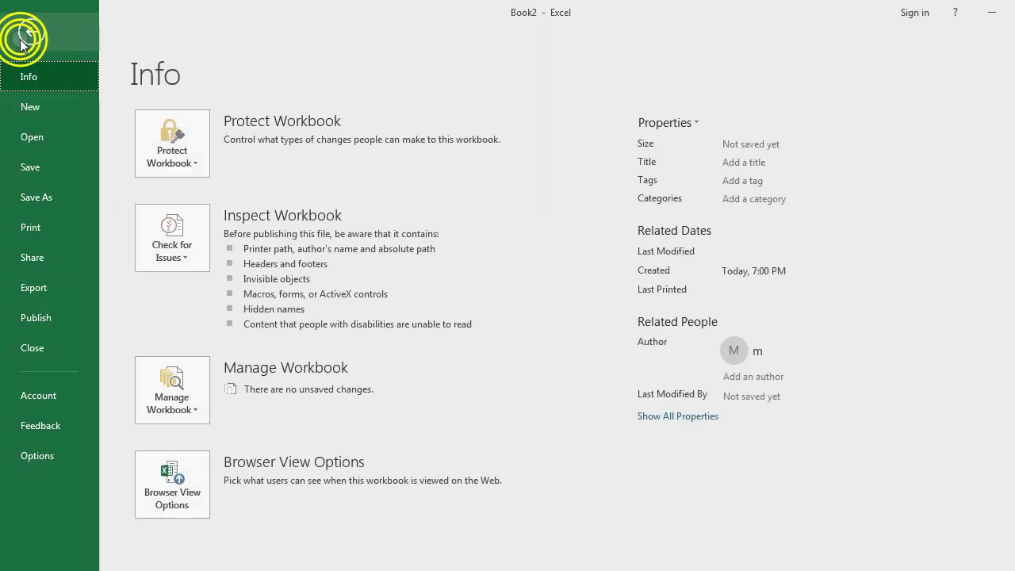
click(49, 196)
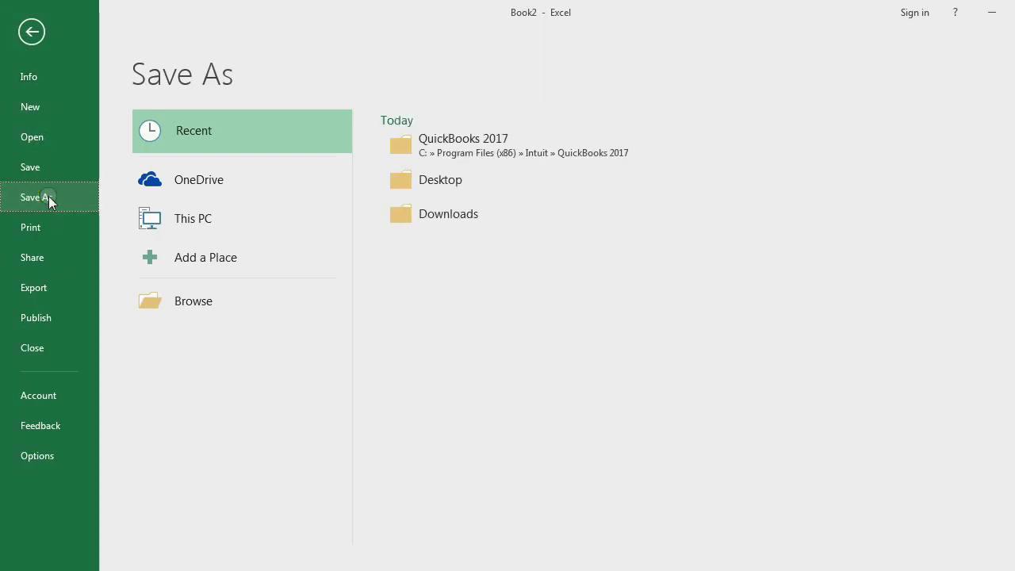
click(407, 180)
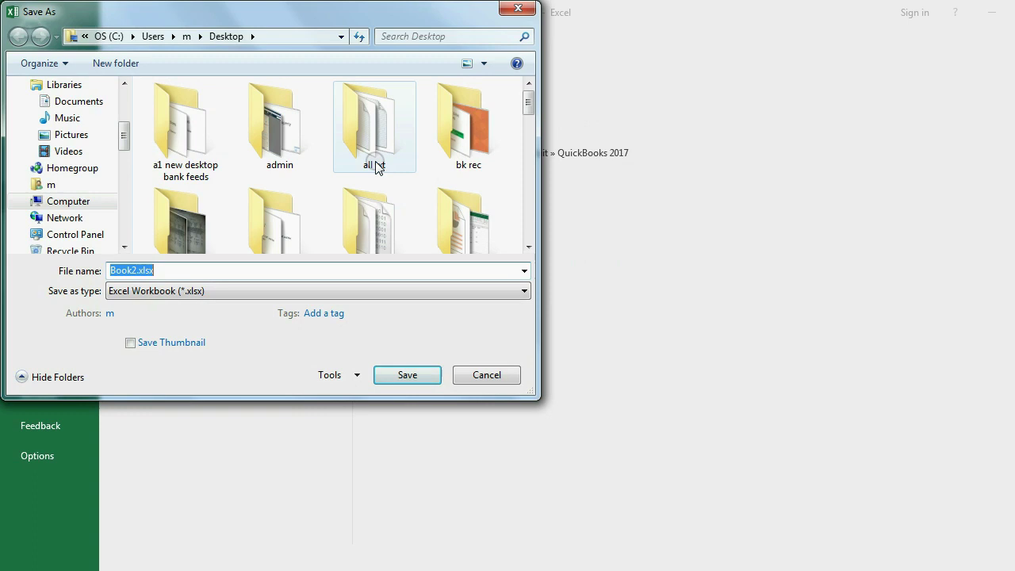
text(buz checking)
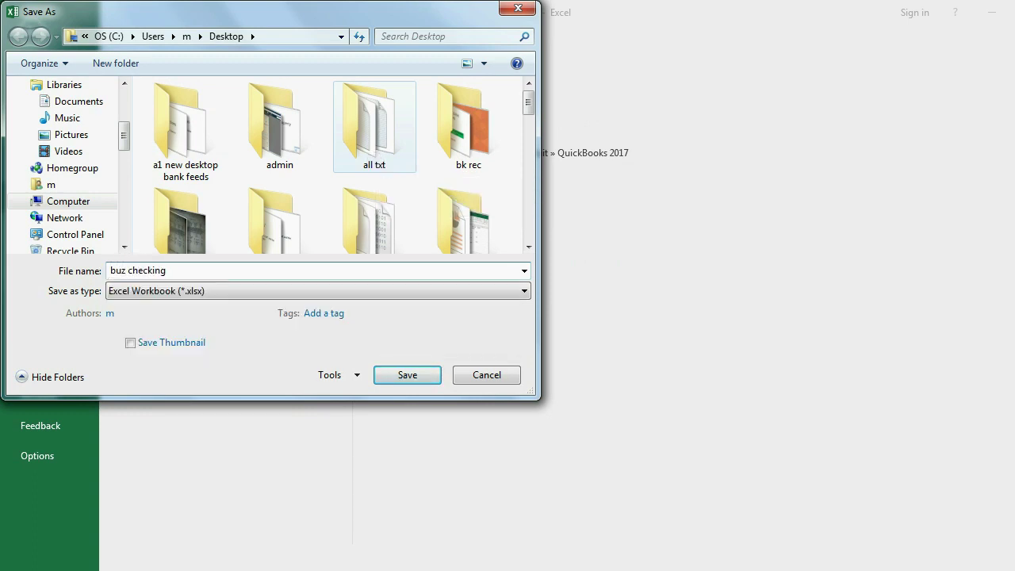
click(429, 377)
click(482, 362)
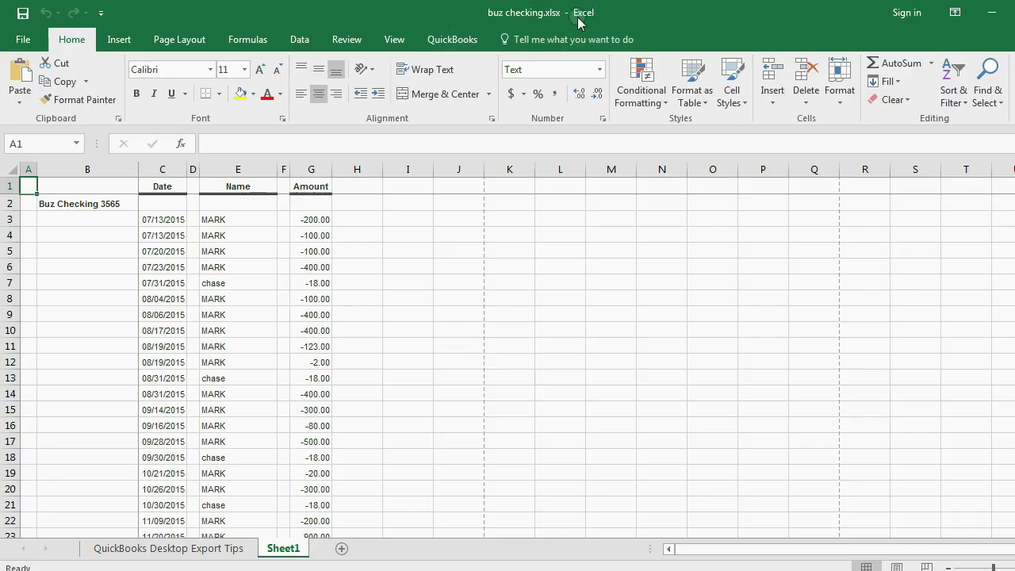
Step: Save the workbook's active sheet to the Desktop as a CSV (Comma delimited) file under the name buz checking
click(23, 39)
click(45, 193)
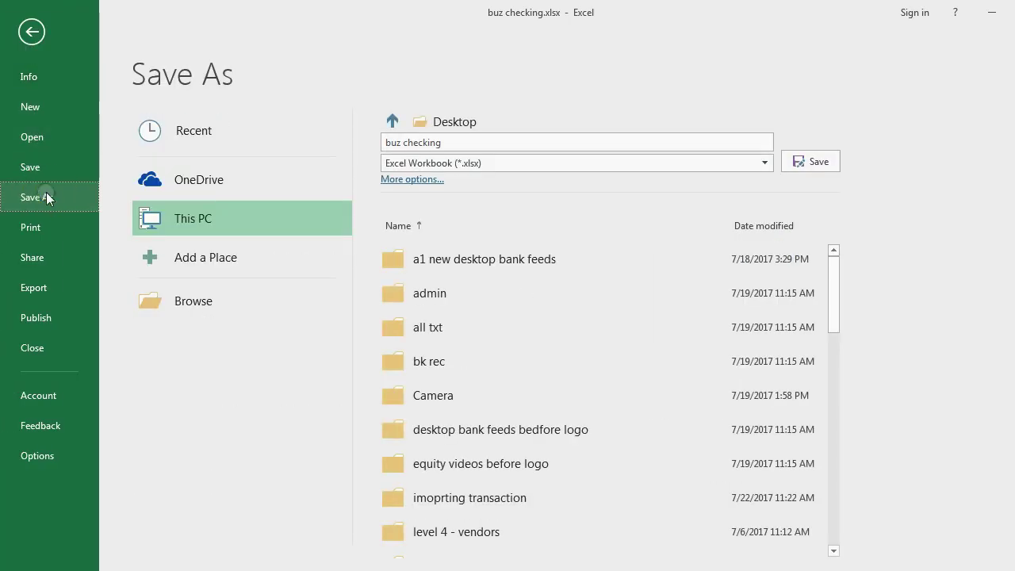
click(426, 123)
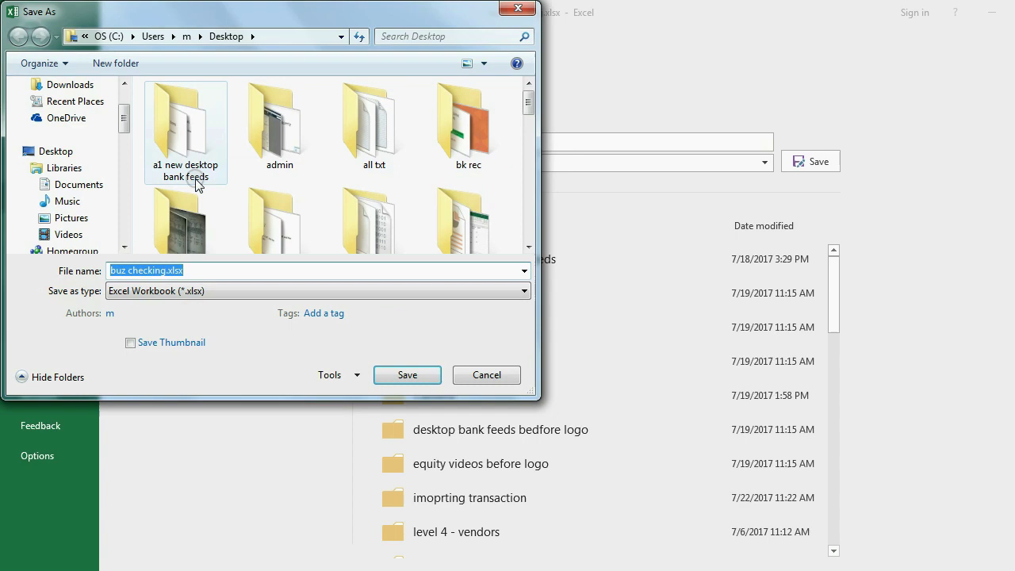
click(191, 293)
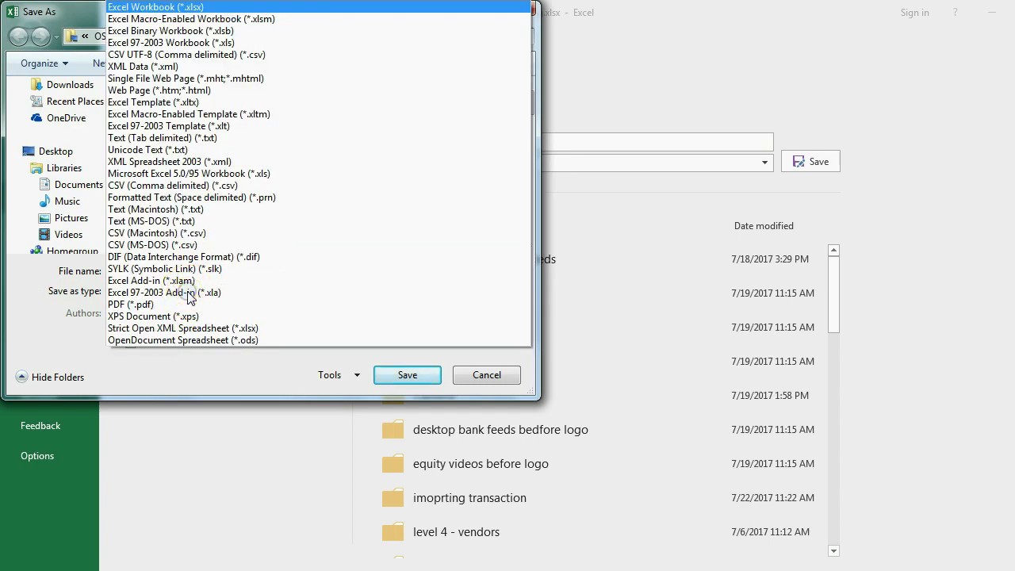
click(196, 370)
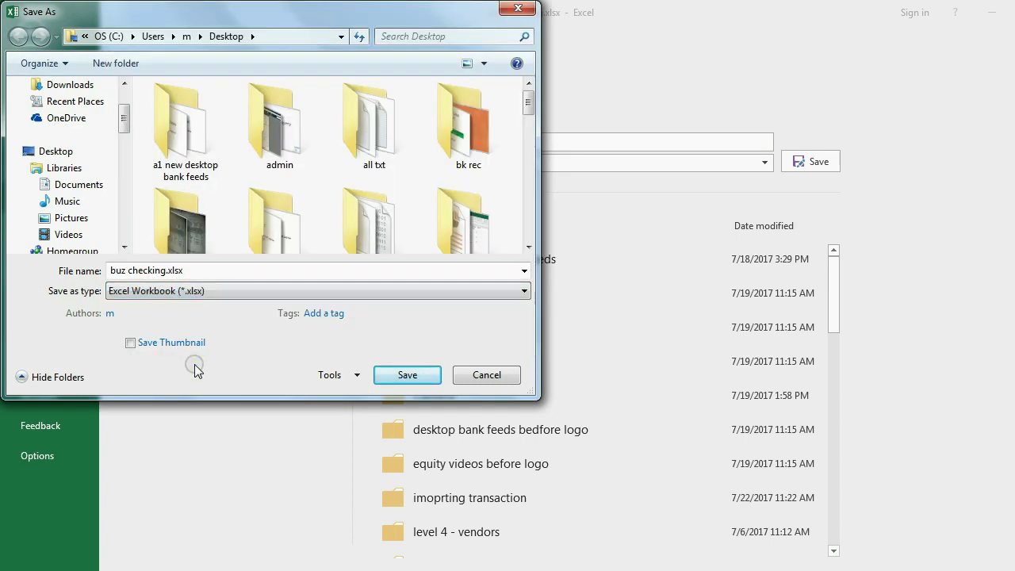
click(175, 293)
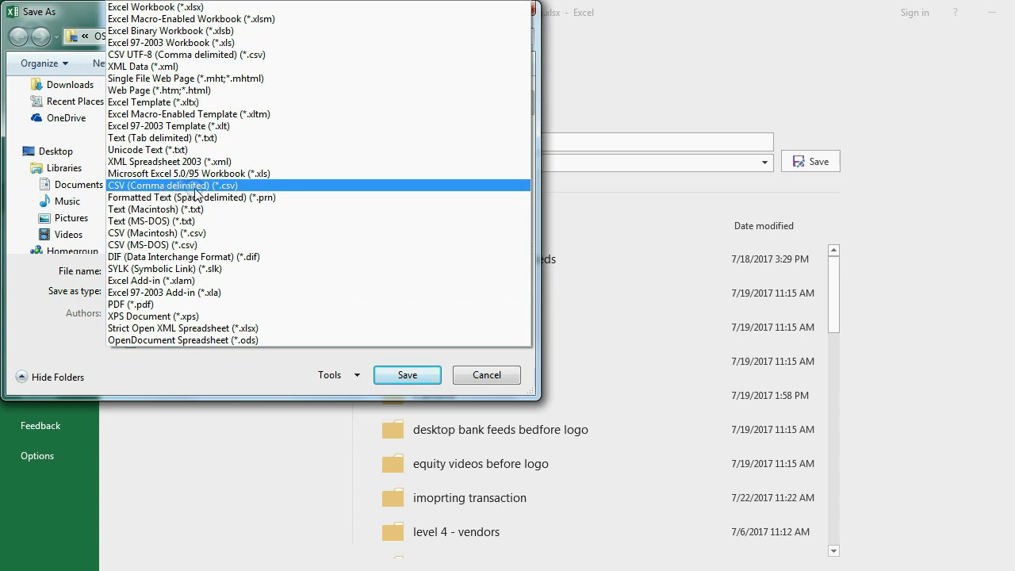
click(180, 189)
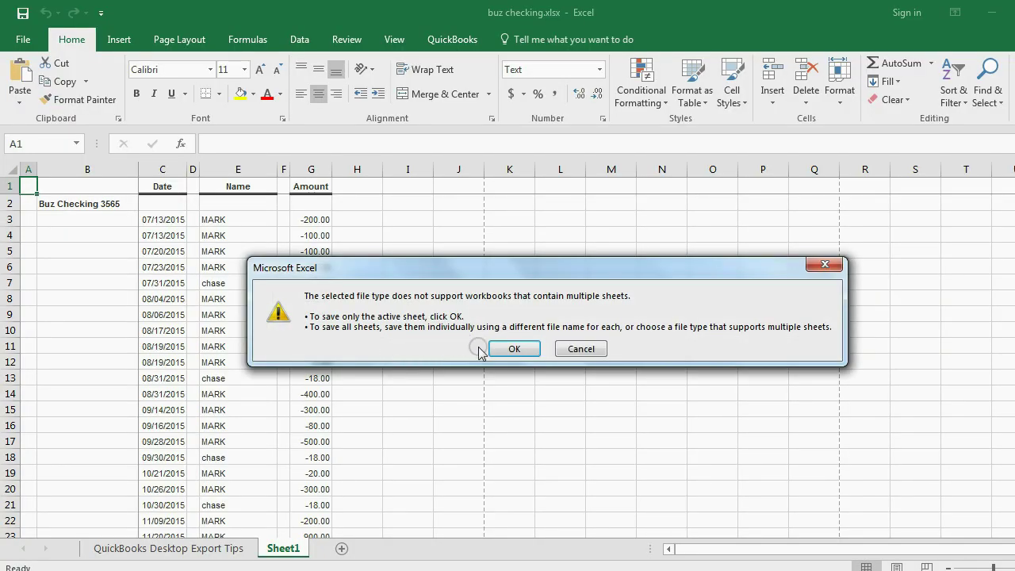
click(512, 354)
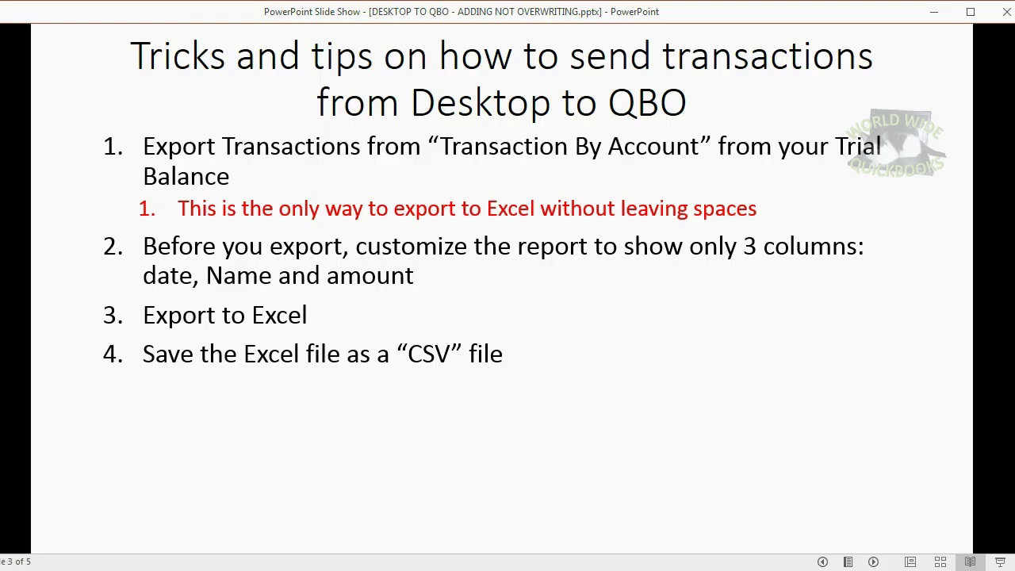
Step: Format the Date column in buz checking.csv with the first date type, *3/14/2012
key(Right)
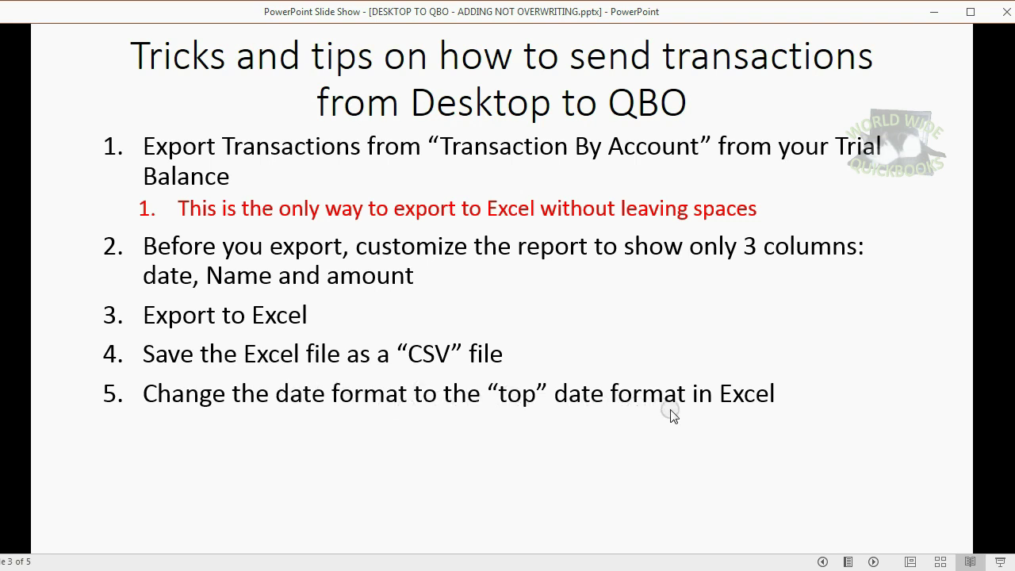
click(510, 570)
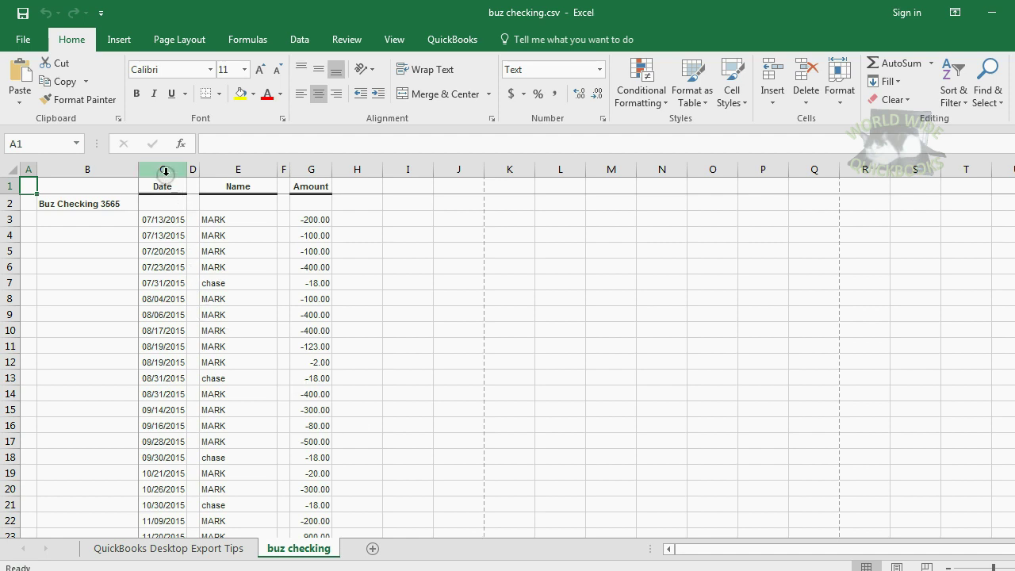
right_click(163, 170)
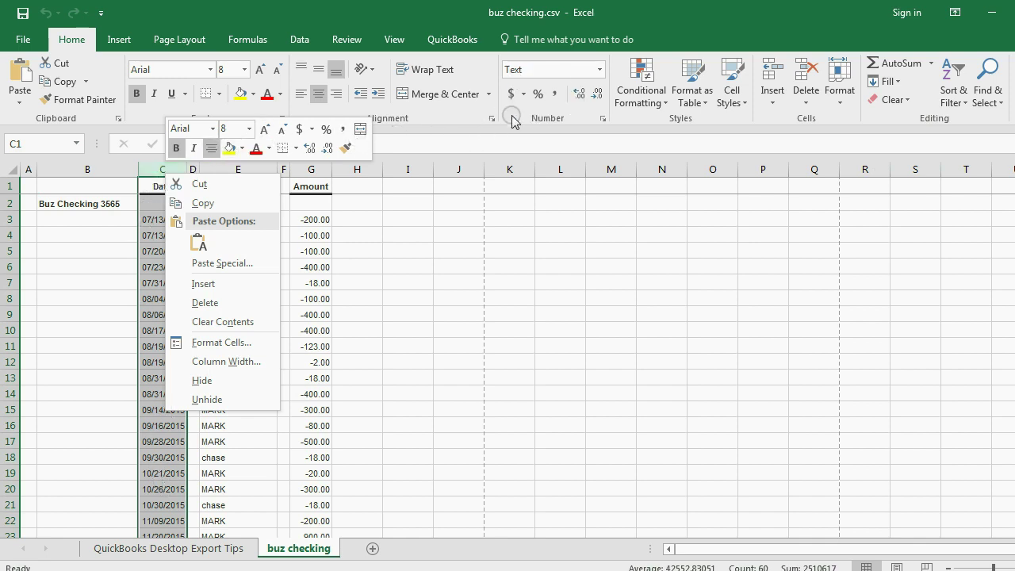
click(66, 41)
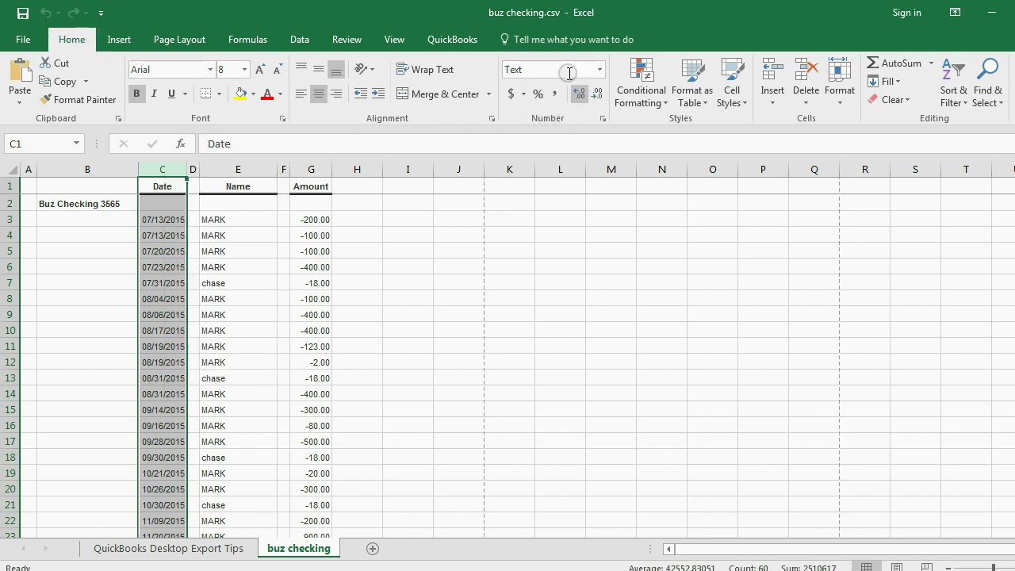
click(603, 119)
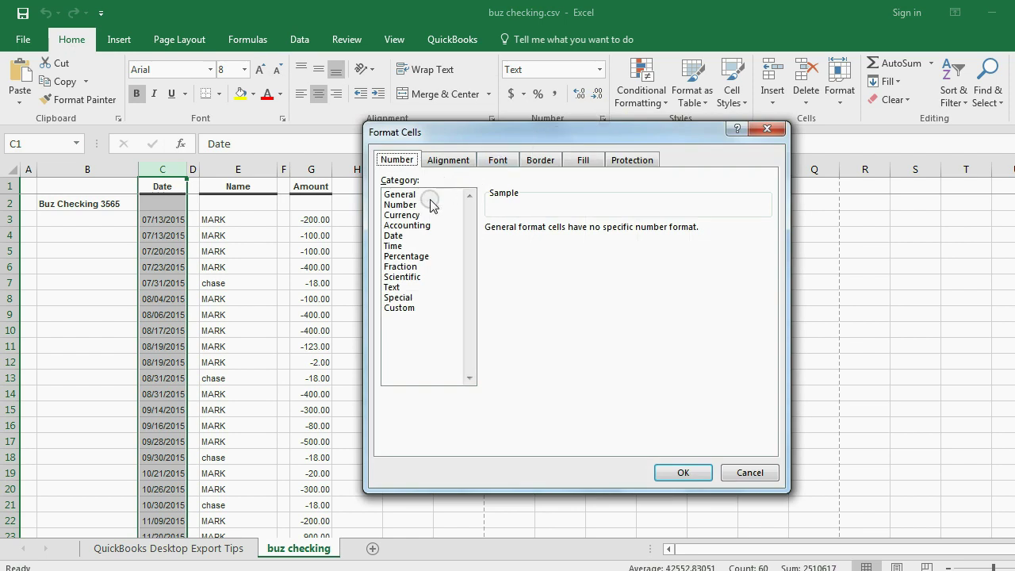
click(416, 236)
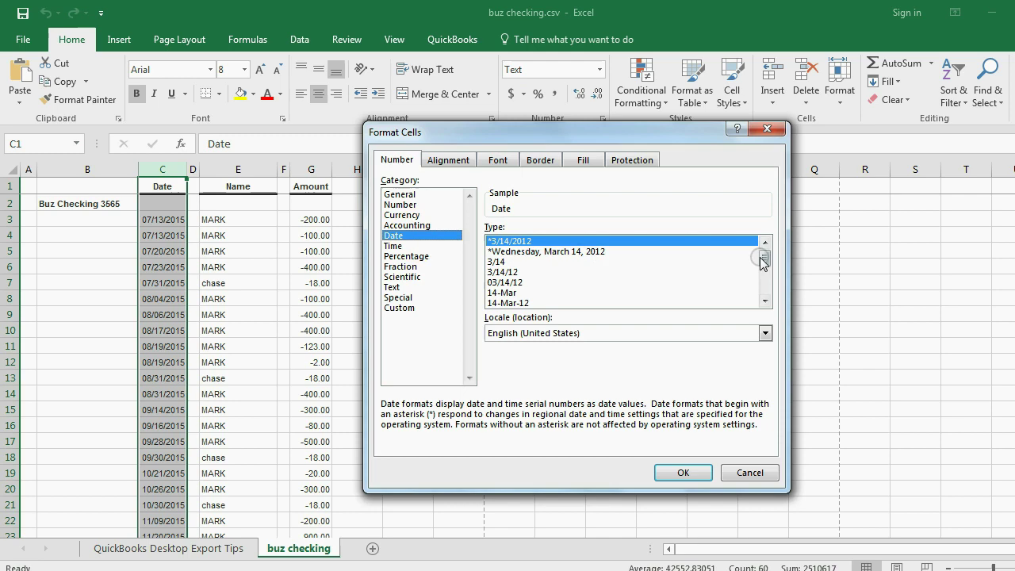
mouse_move(764, 258)
mouse_down()
mouse_move(764, 292)
mouse_move(763, 255)
mouse_up()
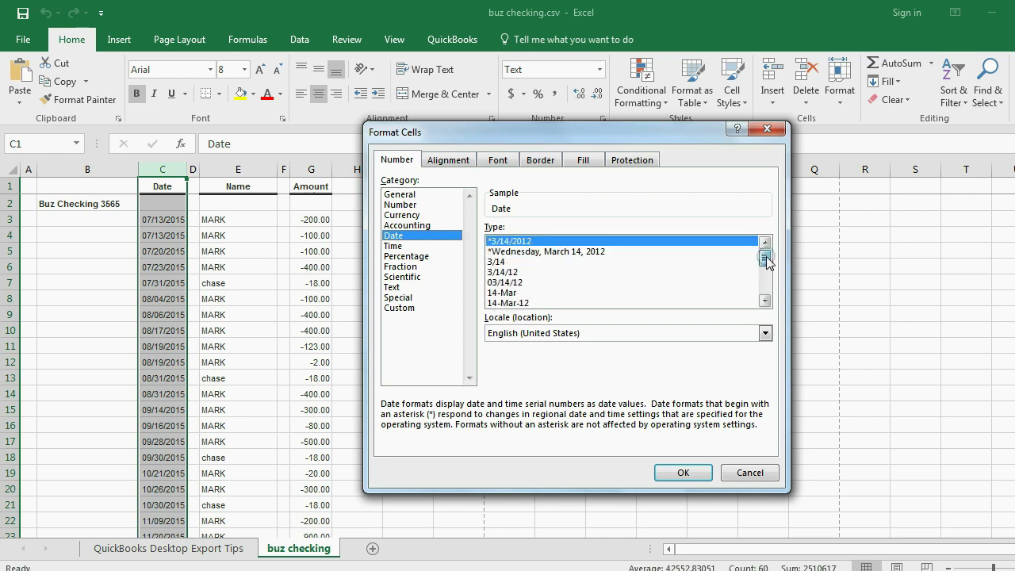
click(537, 243)
double_click(537, 242)
click(537, 240)
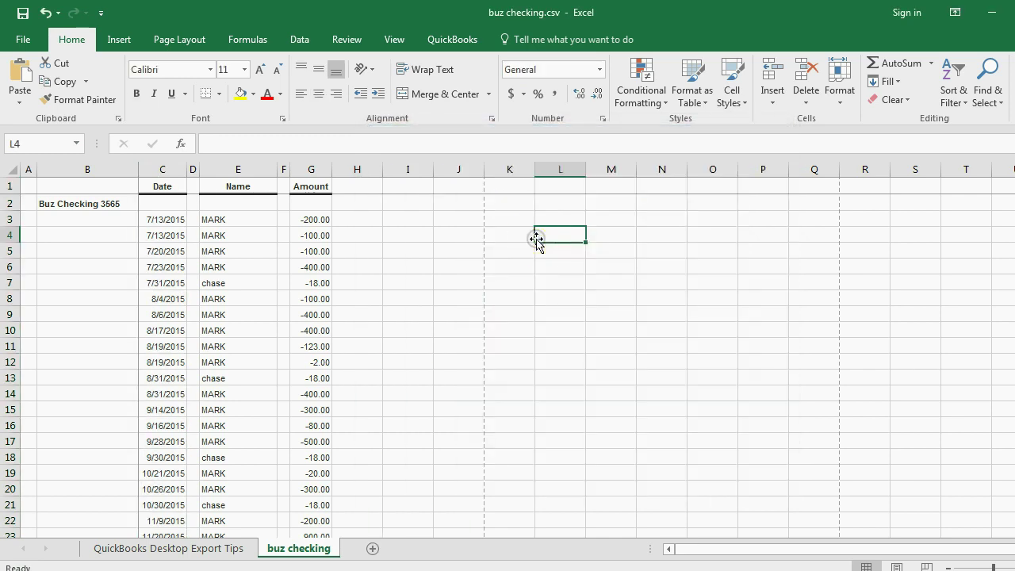
Step: Reapply the *3/14/2012 date type to the whole Date column through Format Cells
right_click(158, 172)
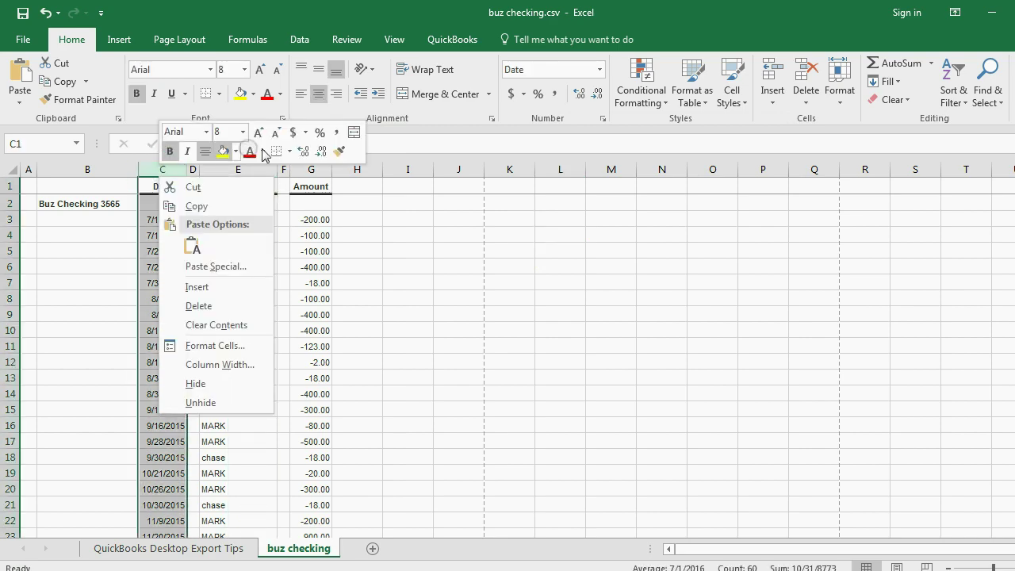
click(603, 120)
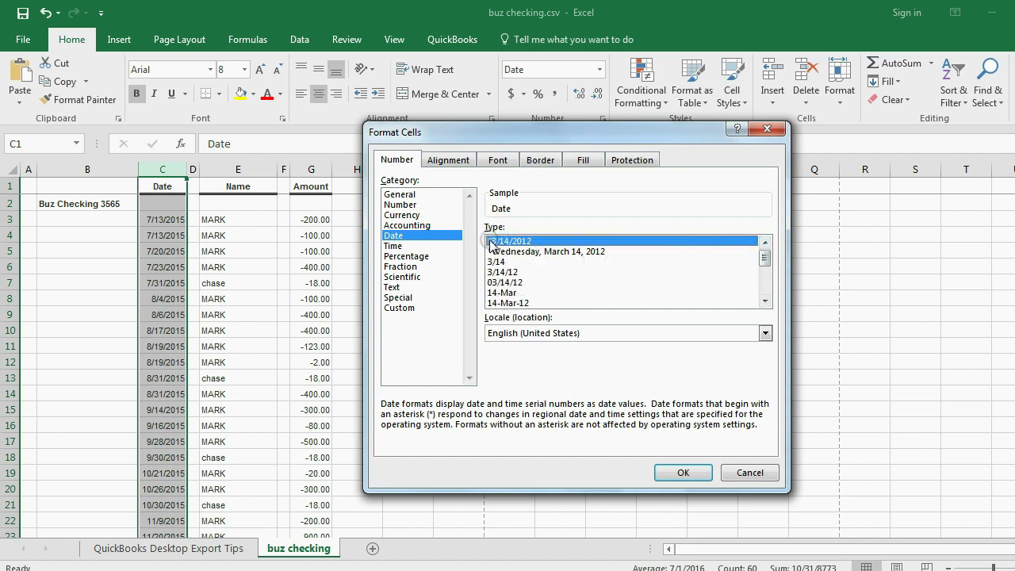
click(520, 242)
click(675, 473)
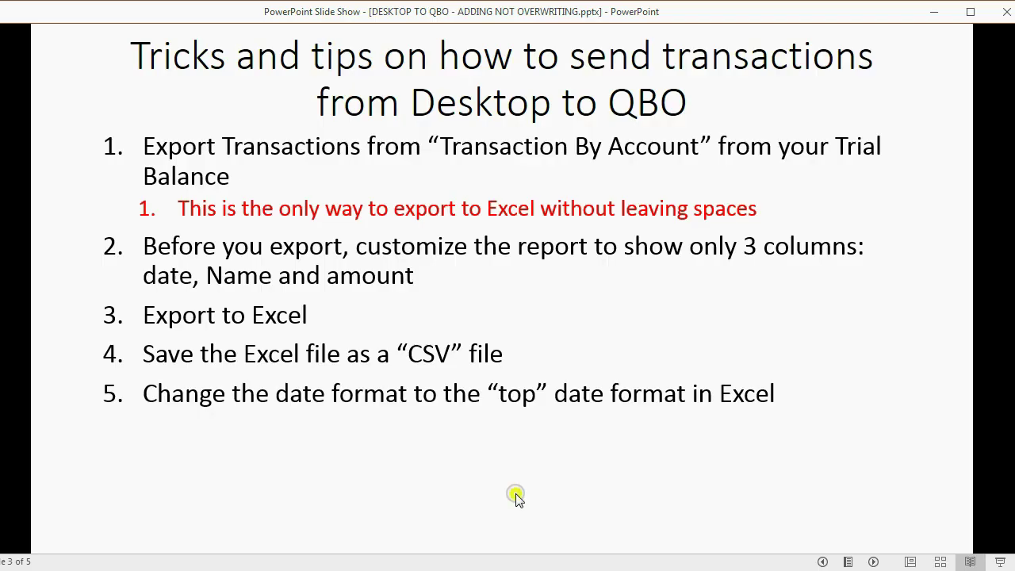
Step: Set the number format of the Name column to General
click(516, 497)
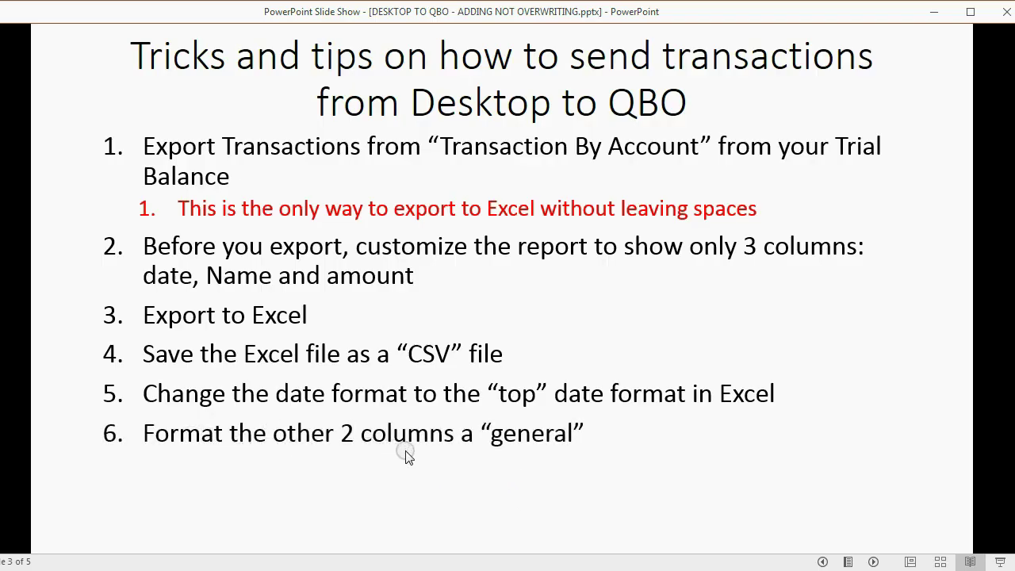
key(alt+Tab)
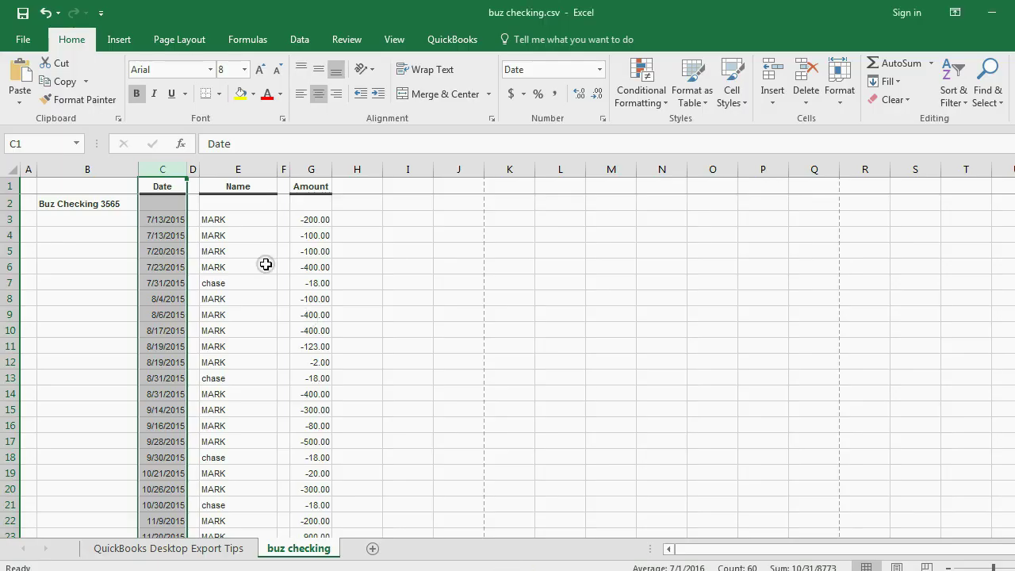
click(238, 170)
right_click(240, 171)
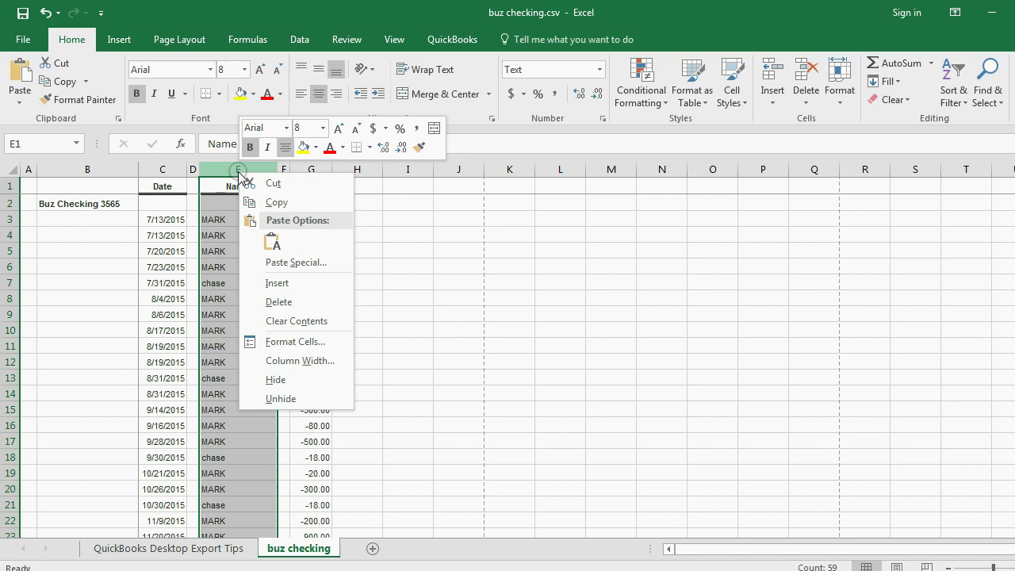
click(600, 70)
click(578, 98)
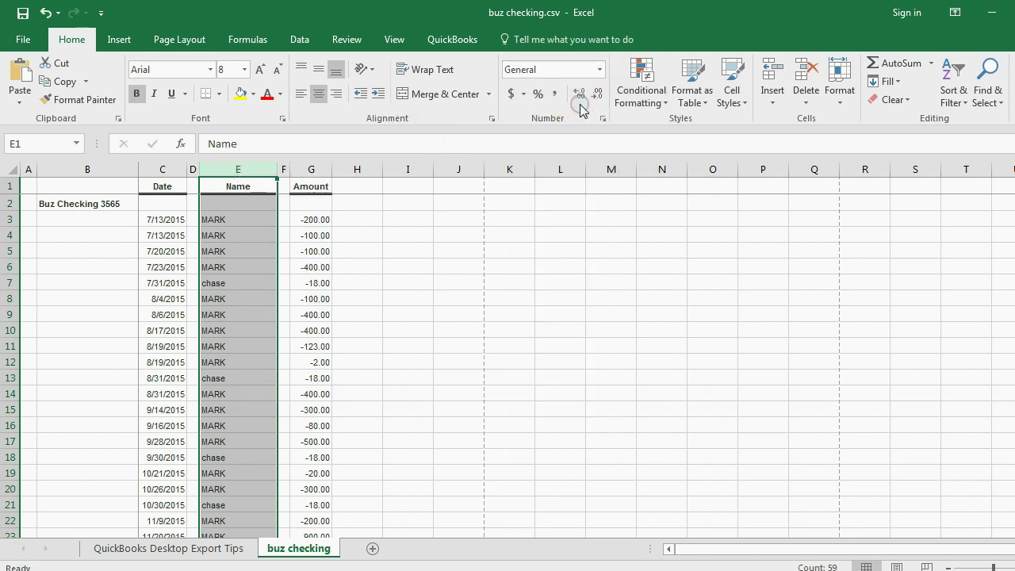
Step: Set the number format of the Amount column to General and save the CSV file
click(254, 170)
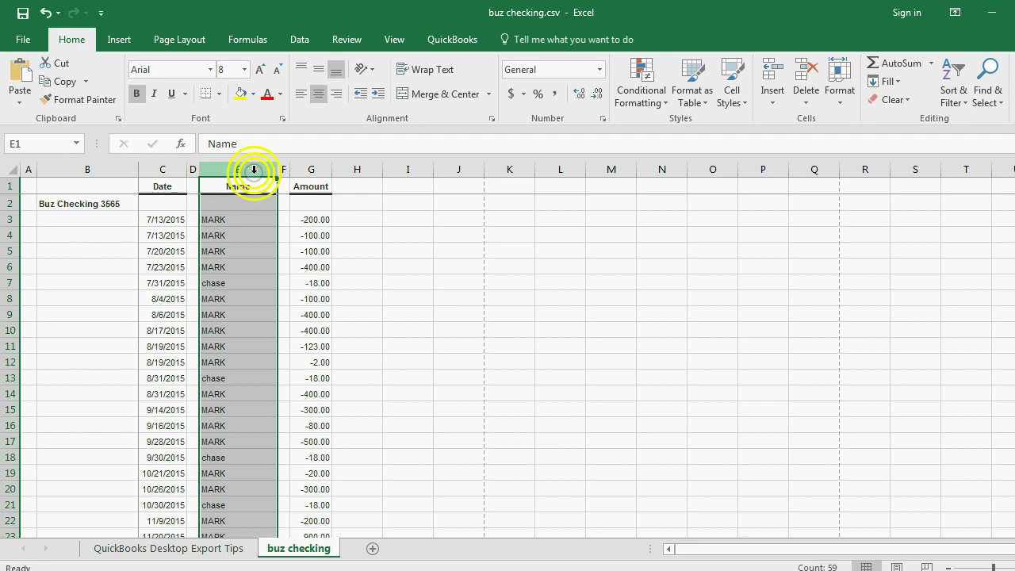
right_click(305, 171)
click(386, 224)
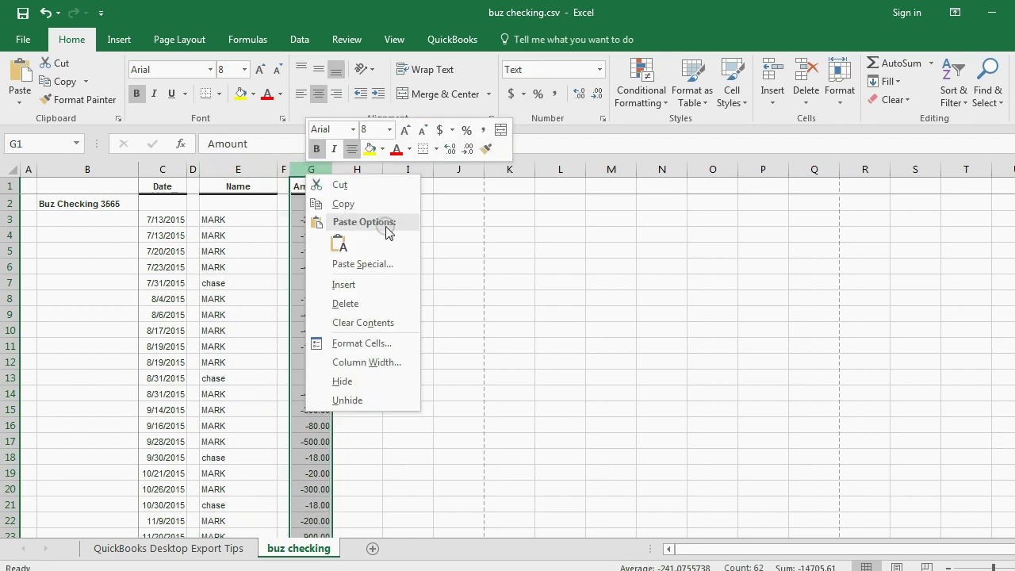
click(600, 70)
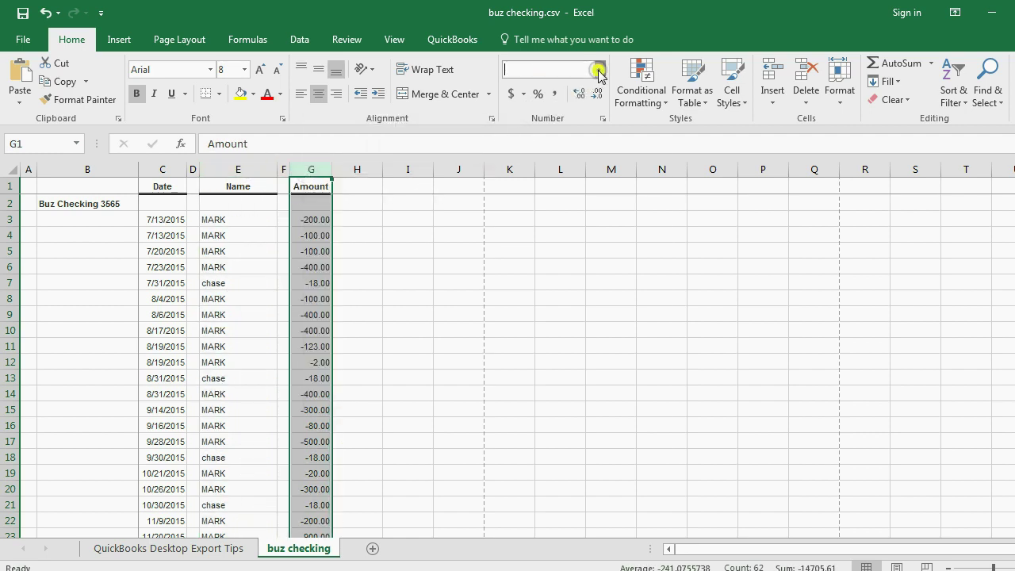
click(584, 99)
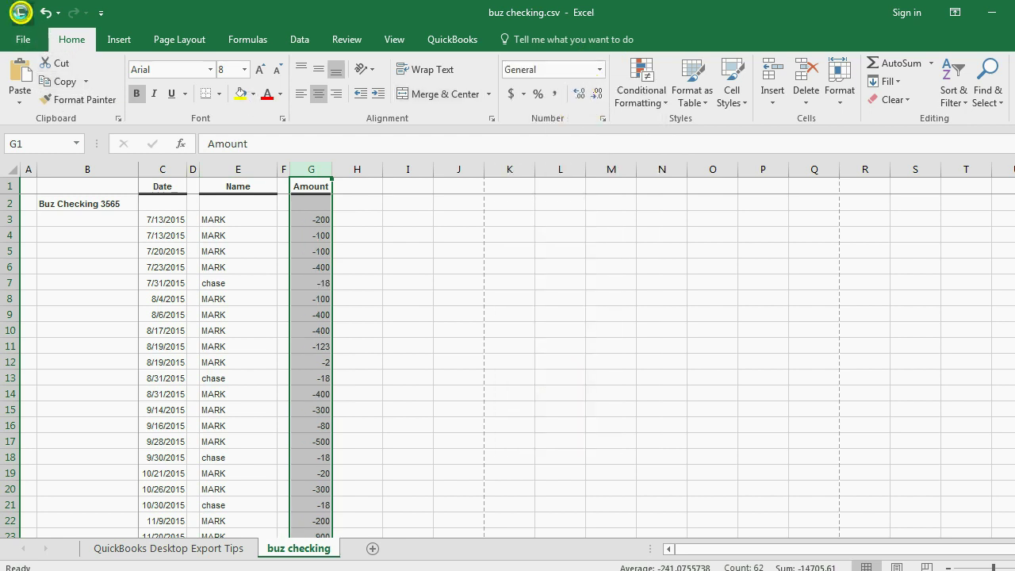
click(22, 14)
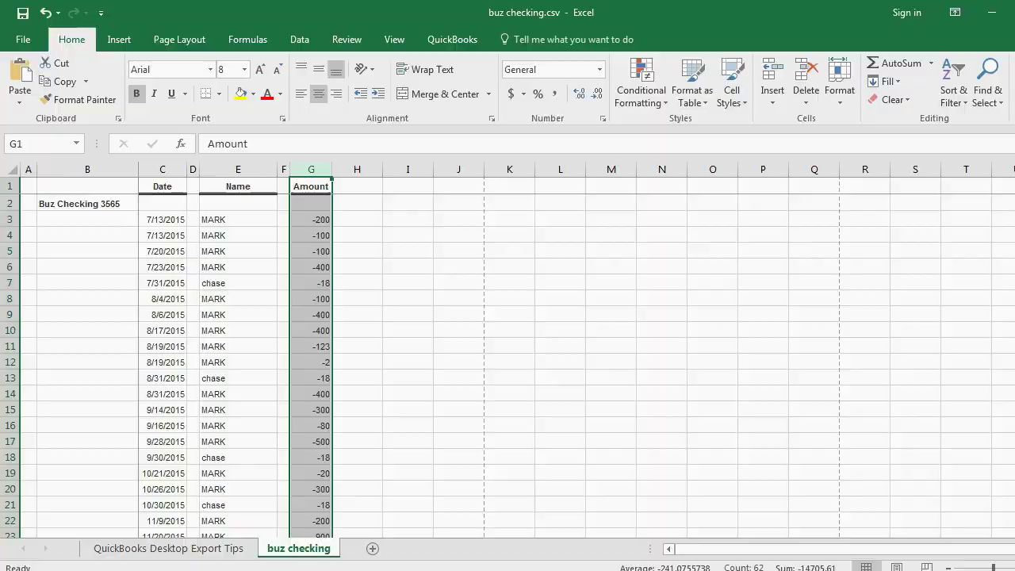
Step: Switch to the PowerPoint slide show and reveal the next tip about preparing the export file
key(alt+Tab)
click(485, 519)
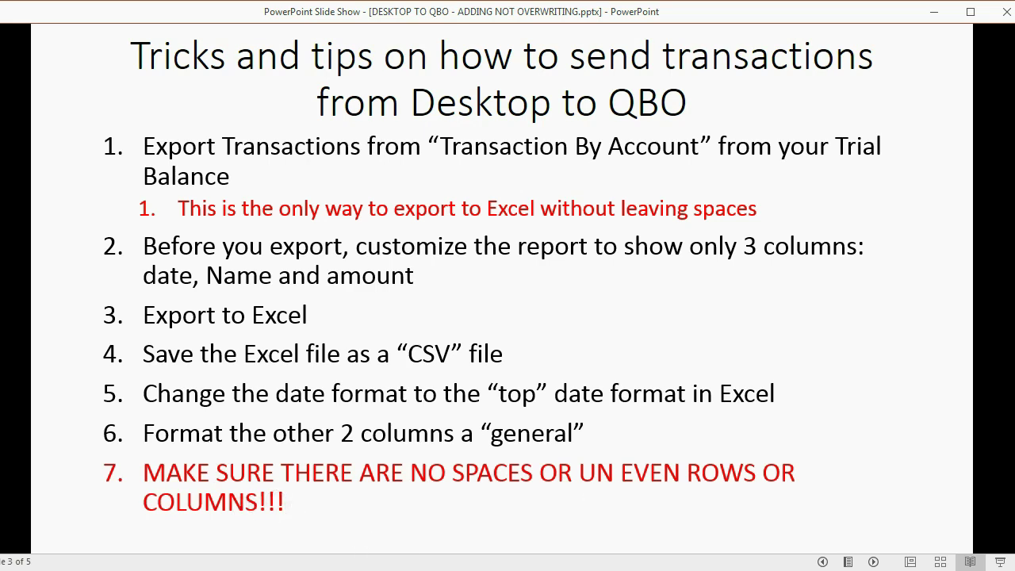
Step: Return to the buz checking sheet in Excel and delete row 2, which holds the account name
key(alt+Tab)
click(480, 530)
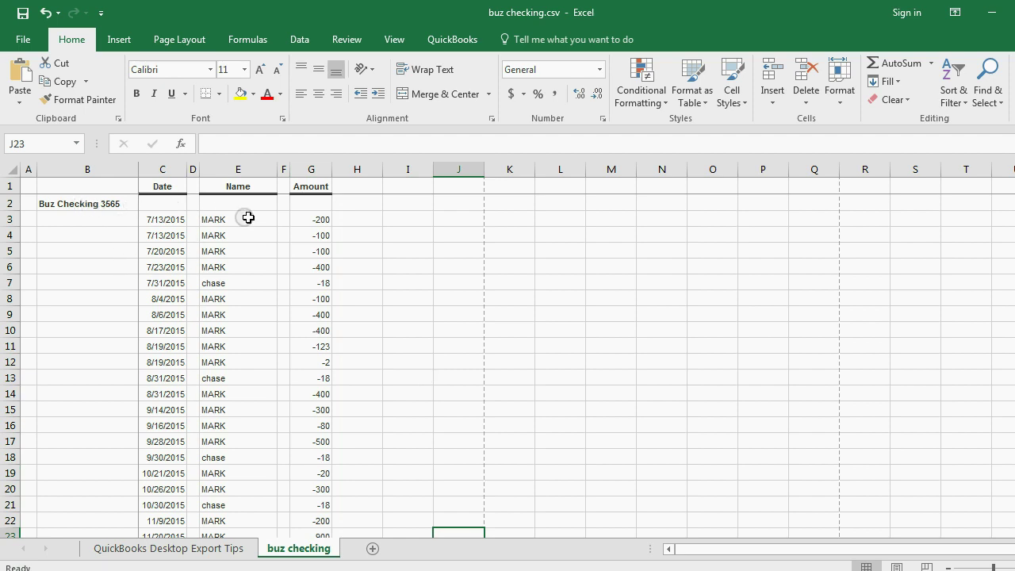
right_click(18, 206)
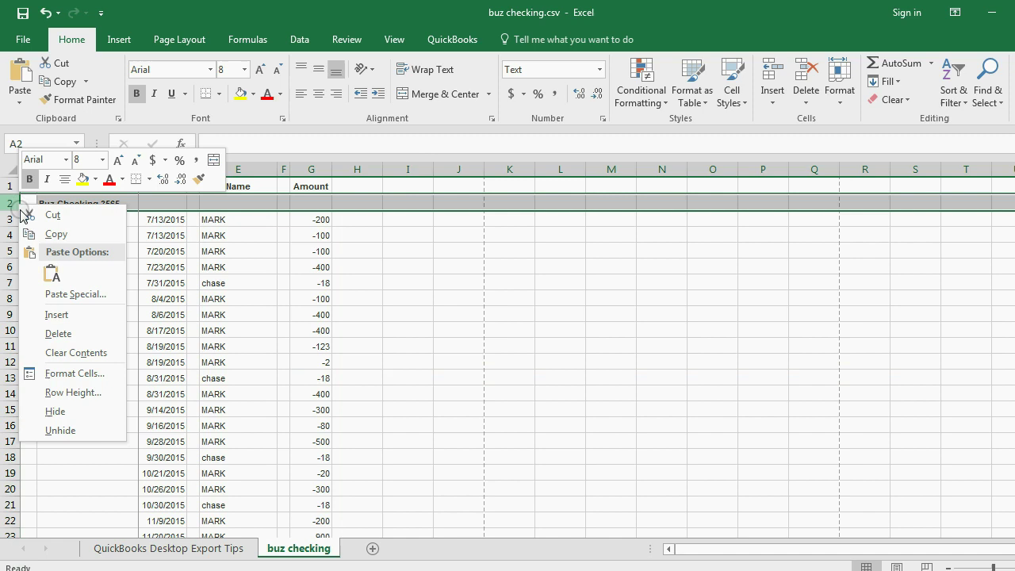
click(54, 333)
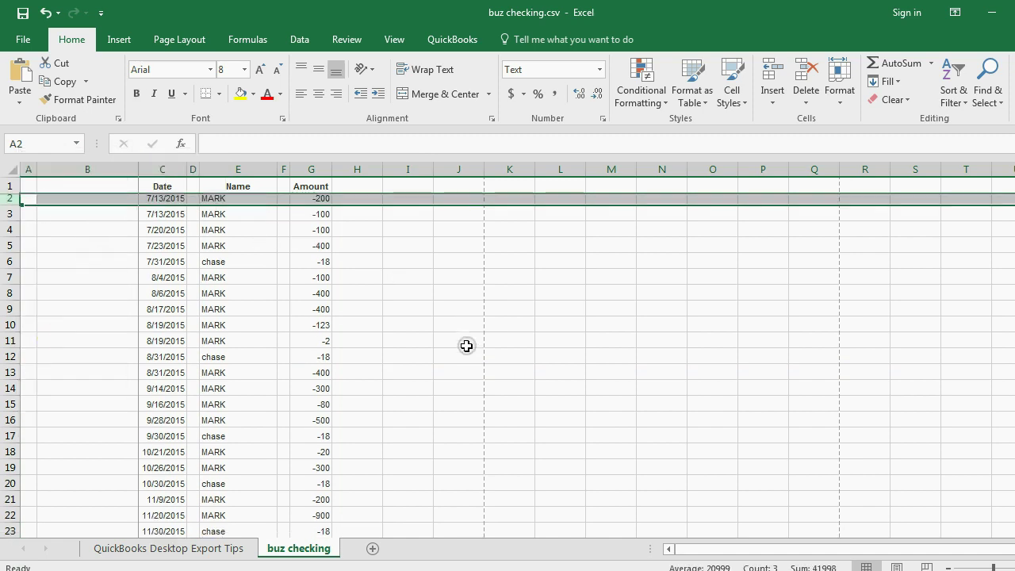
Step: Clear the contents and all formatting of A61:I63, including the two total rows below the transactions
scroll(467, 346, down, 15)
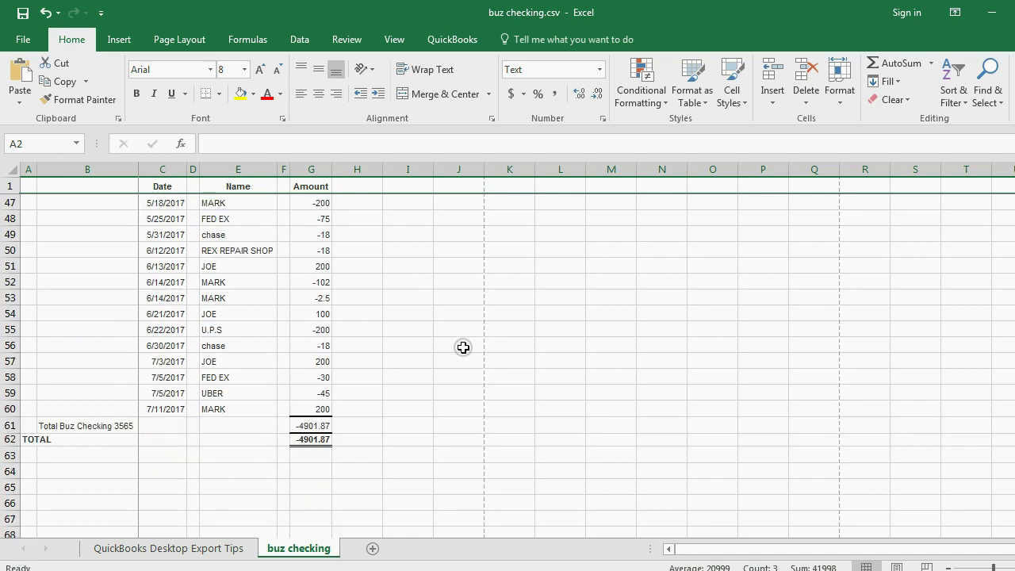
scroll(463, 347, down, 1)
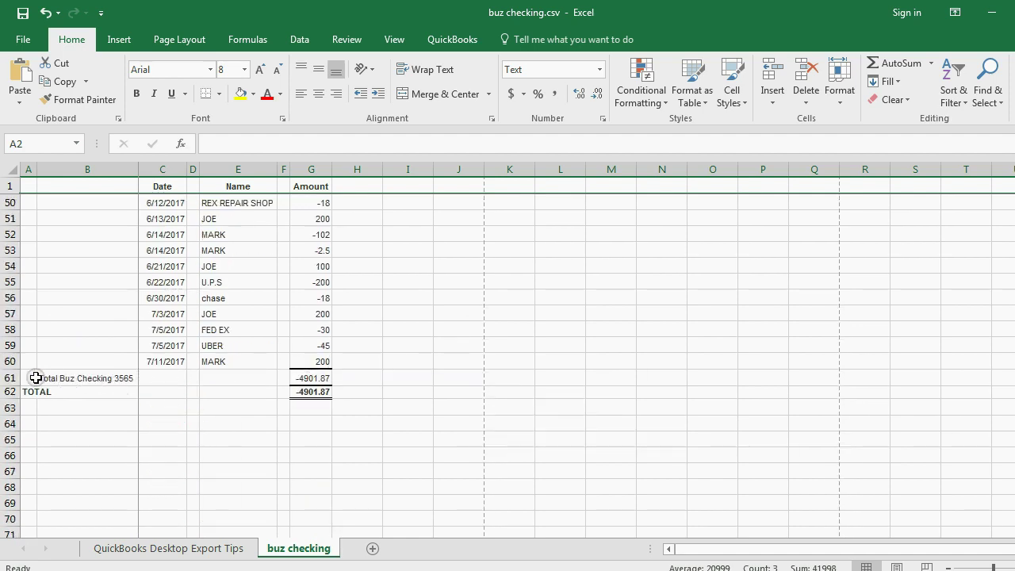
drag(36, 377, 380, 399)
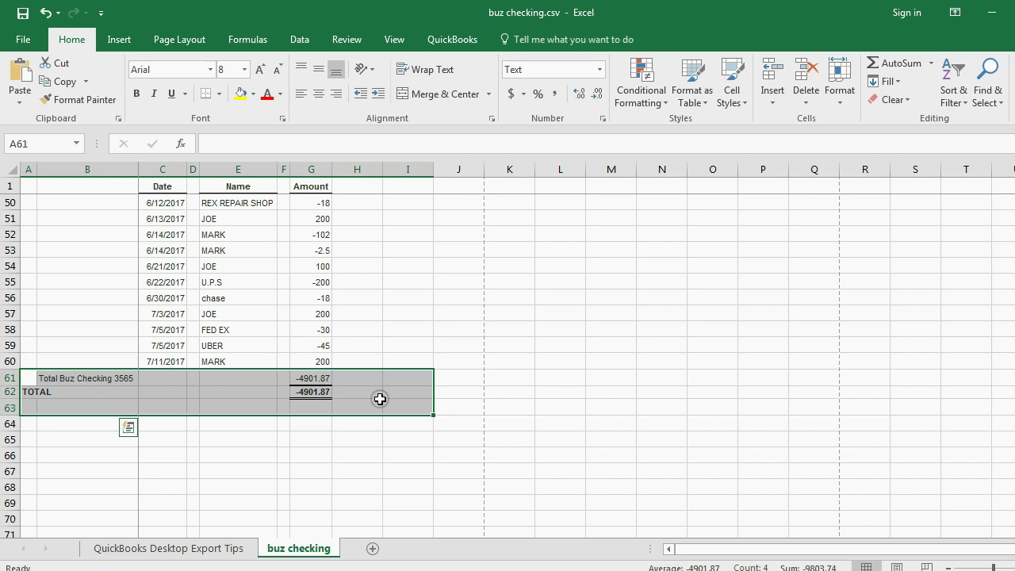
key(Delete)
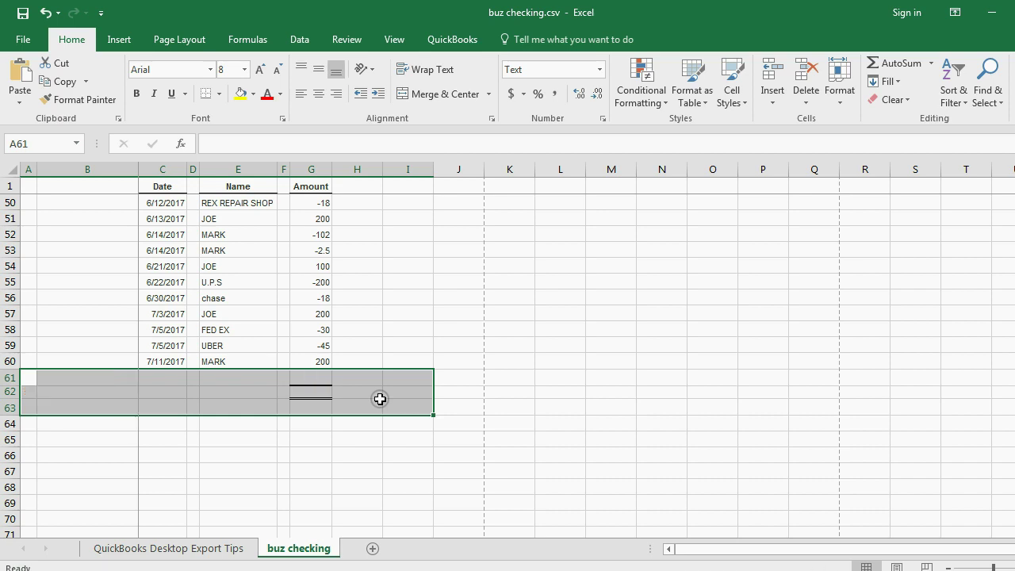
click(886, 100)
click(894, 120)
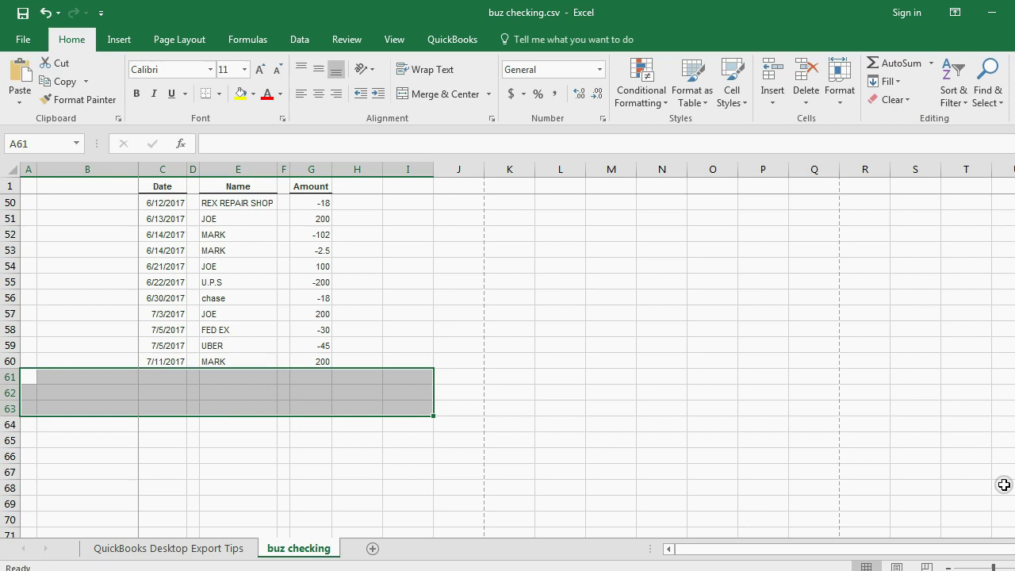
Step: Switch to the PowerPoint slide show, advance to slide 4 and reveal the required column headings
drag(1012, 508, 1012, 486)
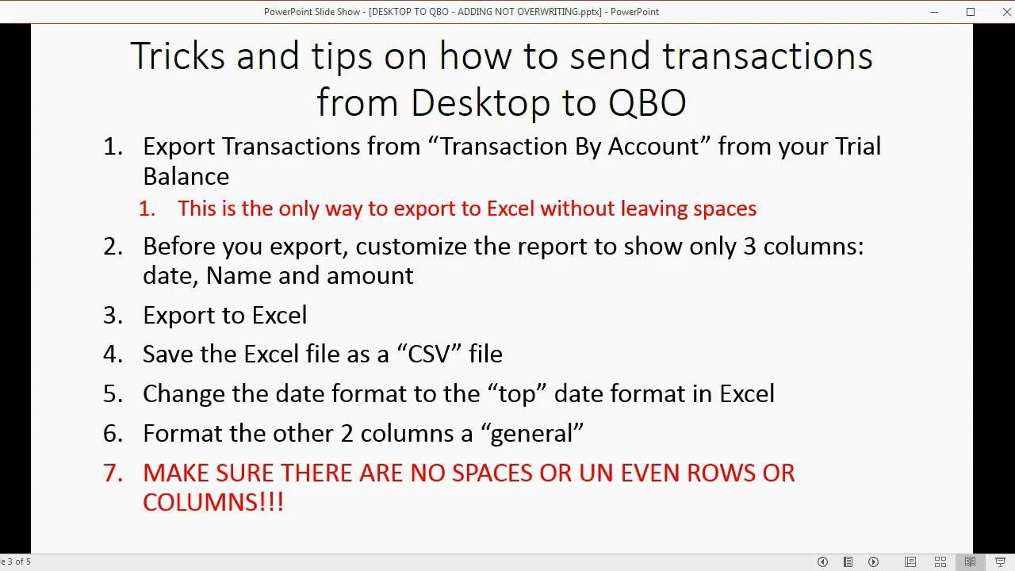
key(Right)
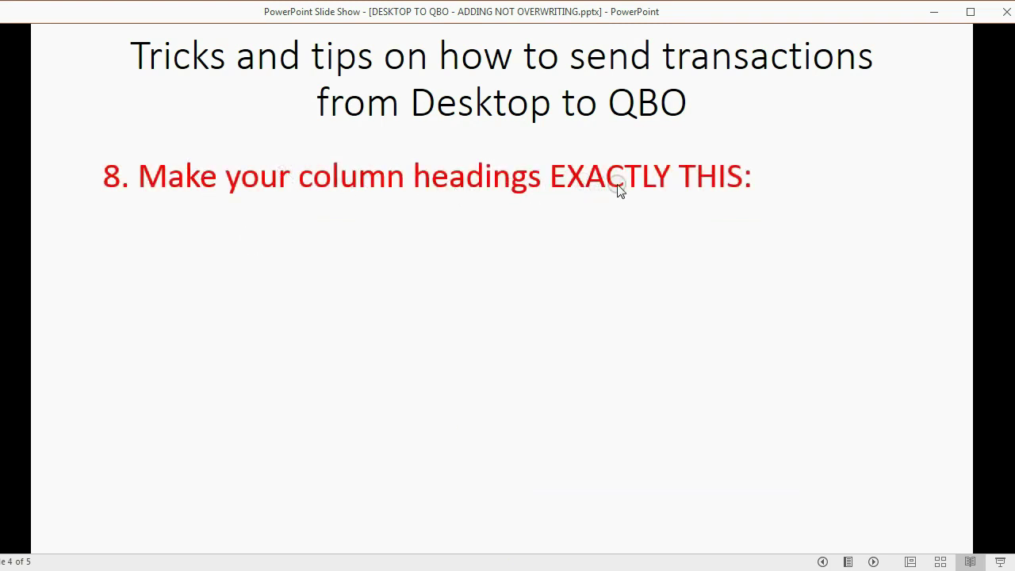
click(608, 353)
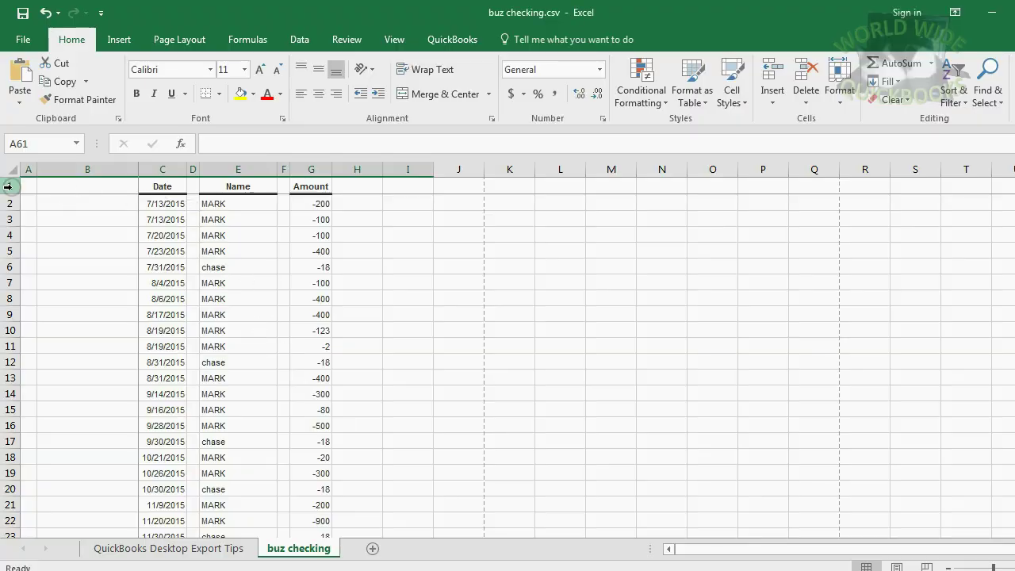
Step: Back in Excel, clear all contents and formatting from the heading cells A1:O1
drag(37, 188, 699, 186)
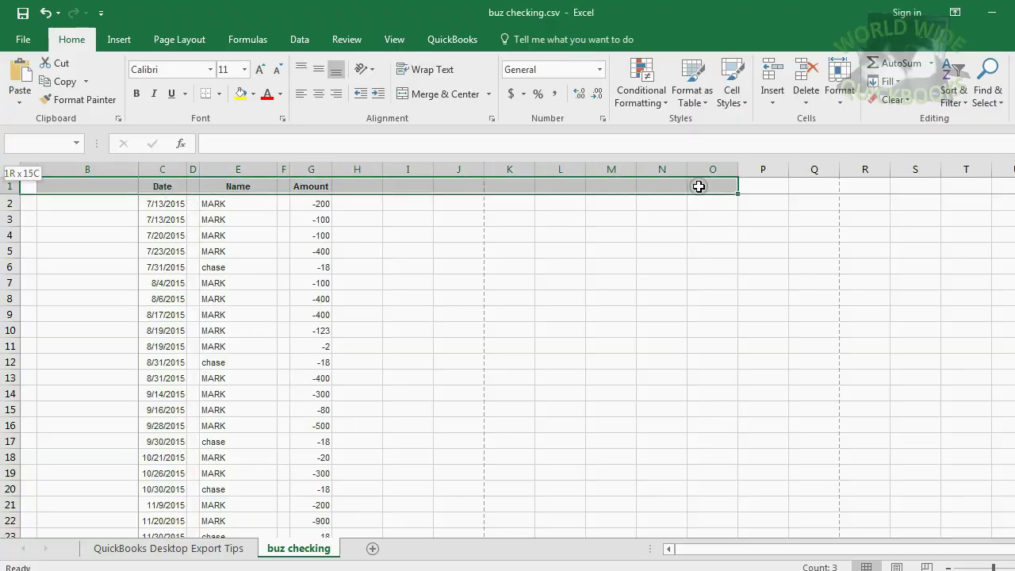
click(889, 97)
click(892, 121)
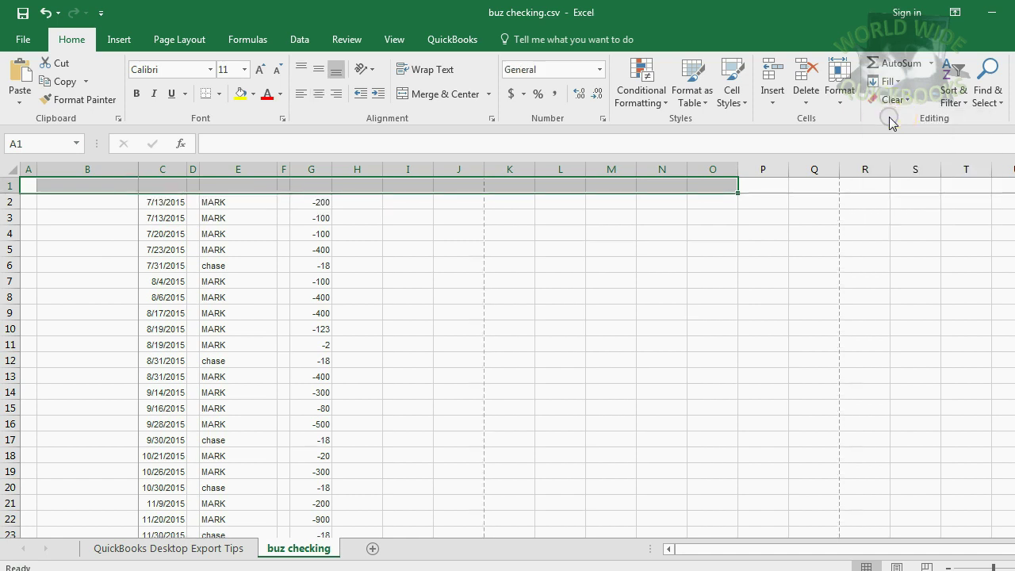
Step: Enter the heading Post Date in cell C1 above the dates
click(170, 187)
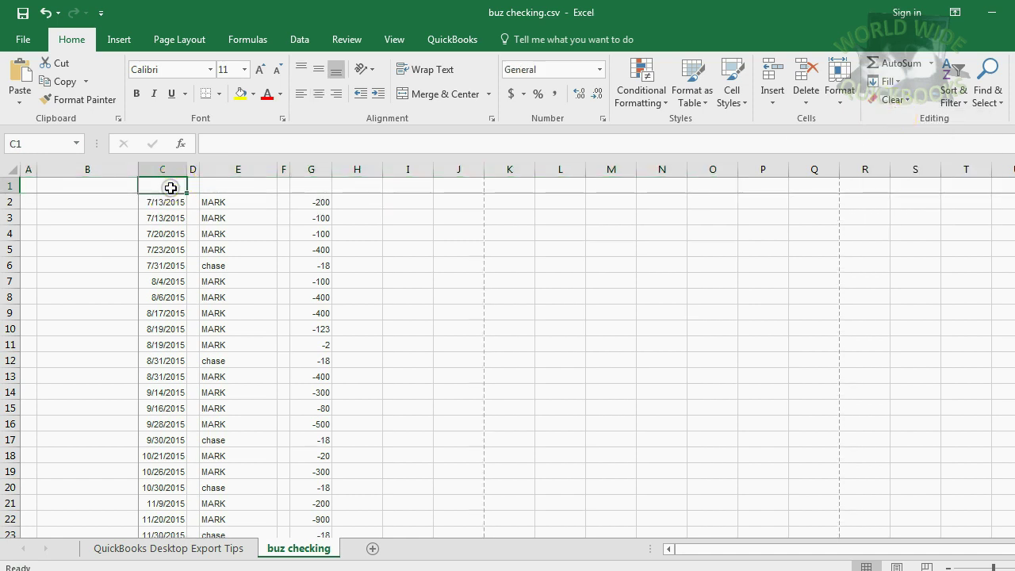
text(Po)
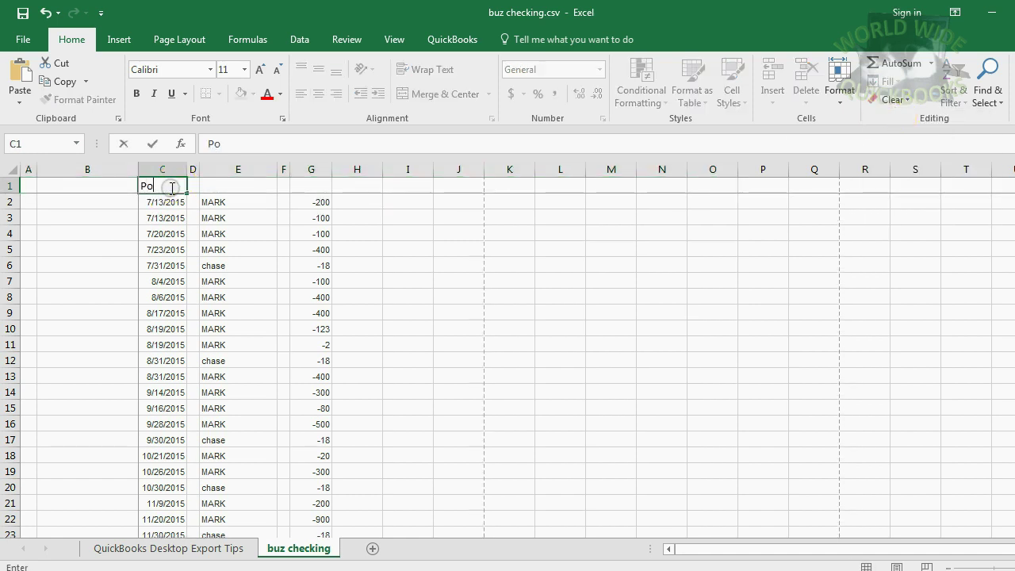
text(st Date)
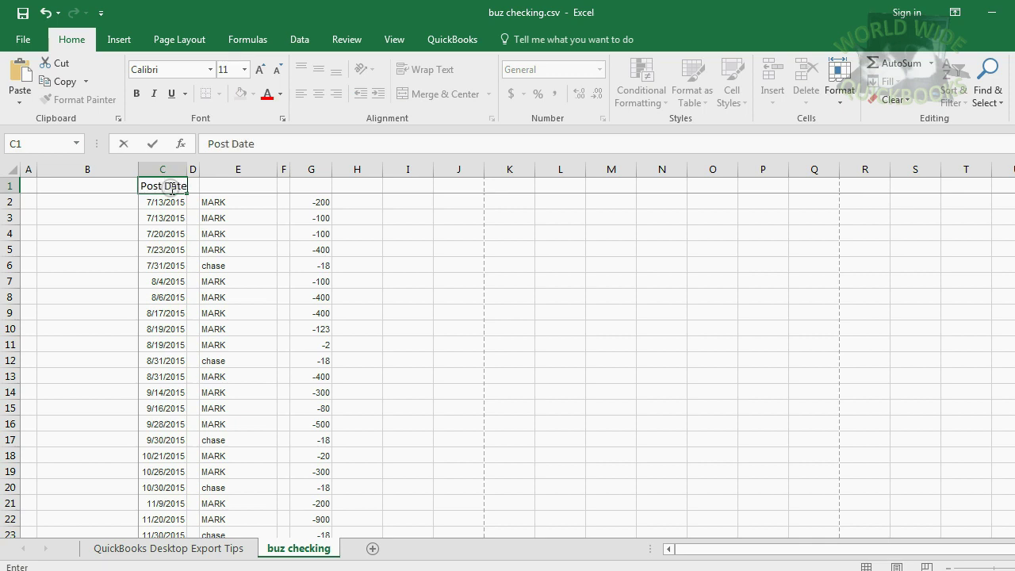
key(Return)
Step: Enter the heading Description in cell E1 above the names
key(Up)
key(Right)
key(Right)
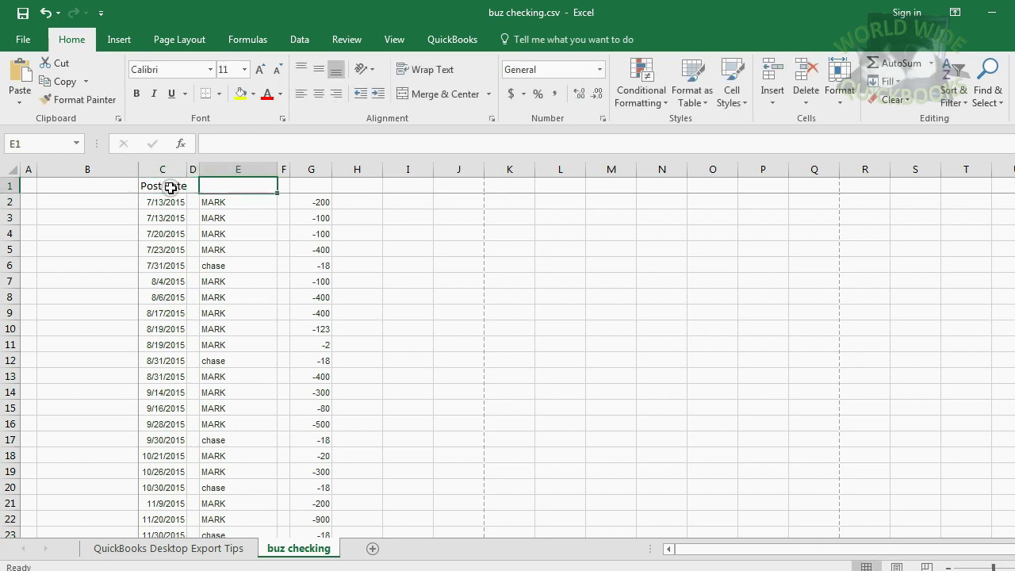
text(Descrition)
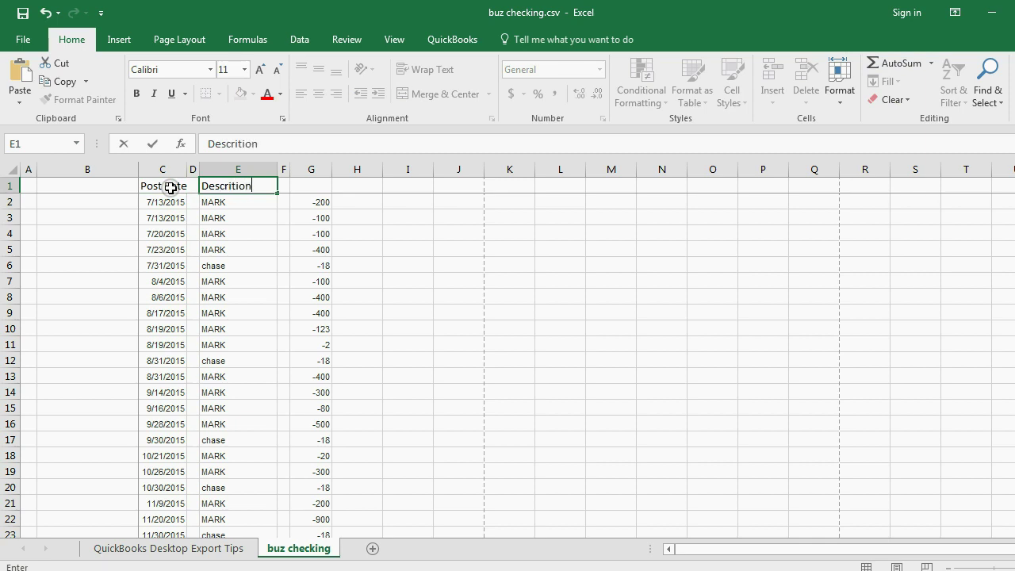
key(BackSpace)
key(BackSpace)
key(BackSpace)
key(BackSpace)
key(BackSpace)
text(iption)
key(Return)
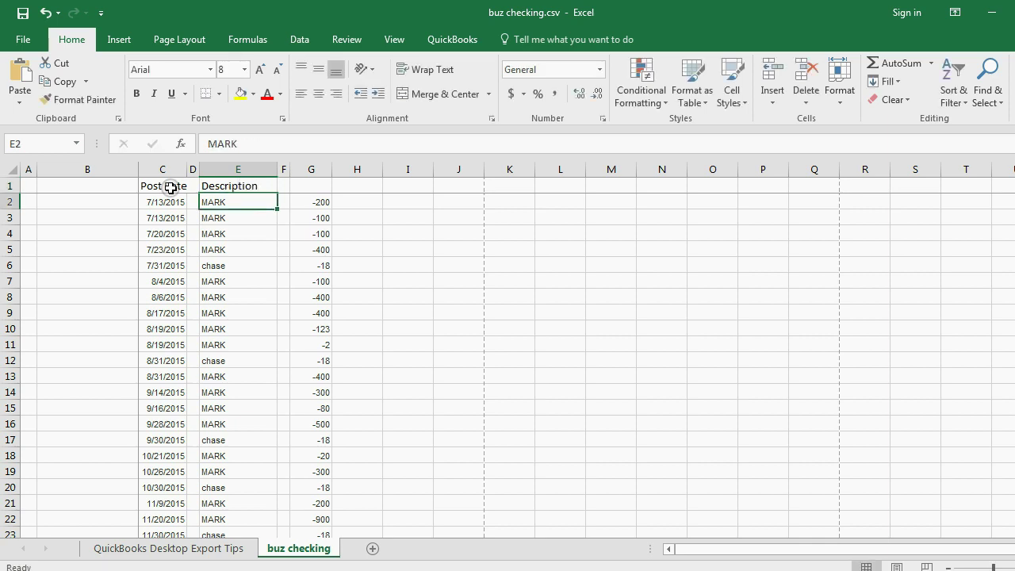
Step: Enter the heading Amount in cell G1 above the transaction amounts
key(Up)
key(Right)
key(Right)
text(Amo)
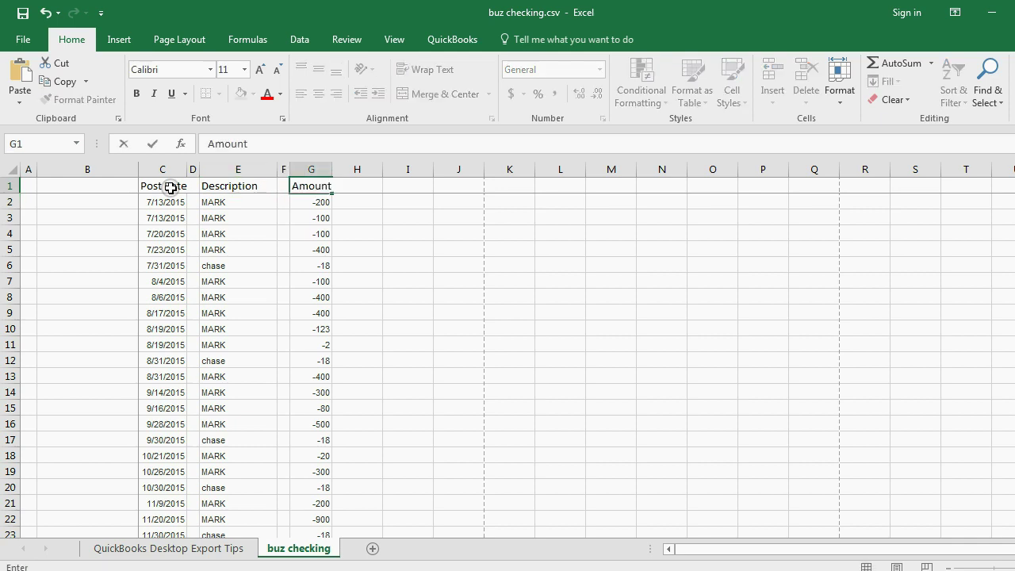
key(Return)
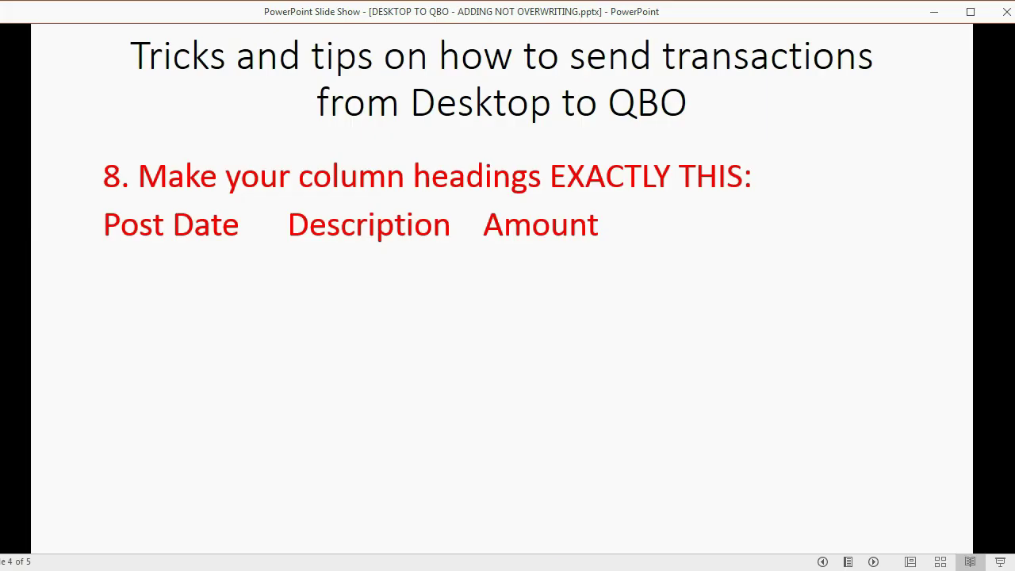
Step: Advance the PowerPoint slide show to slide 5 and reveal the first import instruction
key(Right)
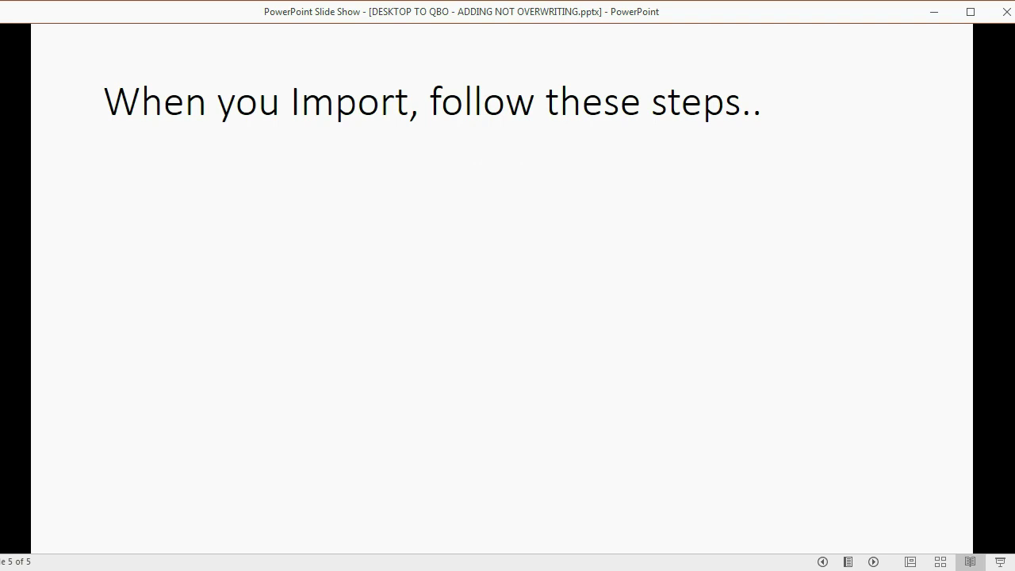
click(766, 345)
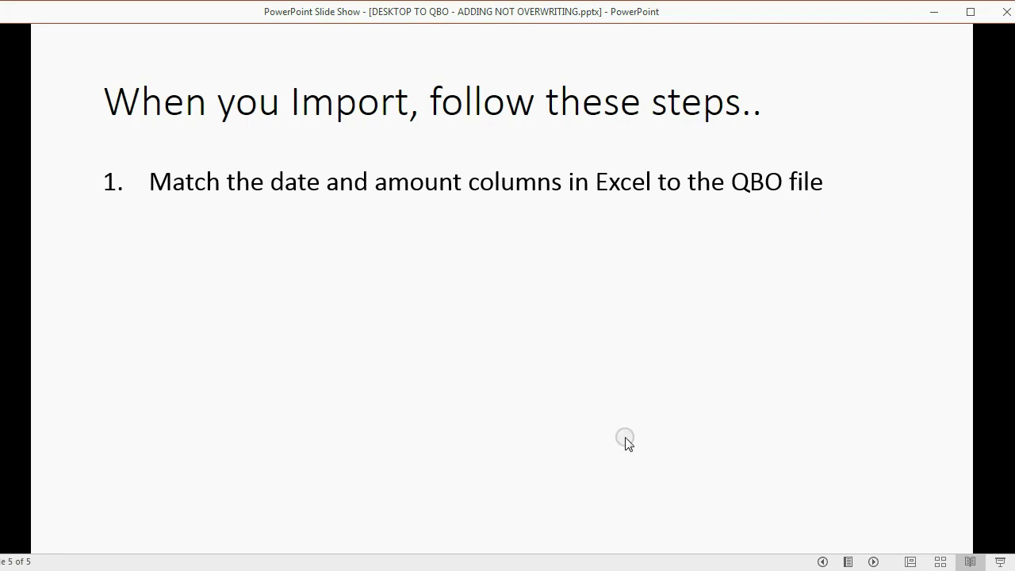
Step: Switch to QuickBooks Online in the browser and open the file upload page from Banking
key(alt+Tab)
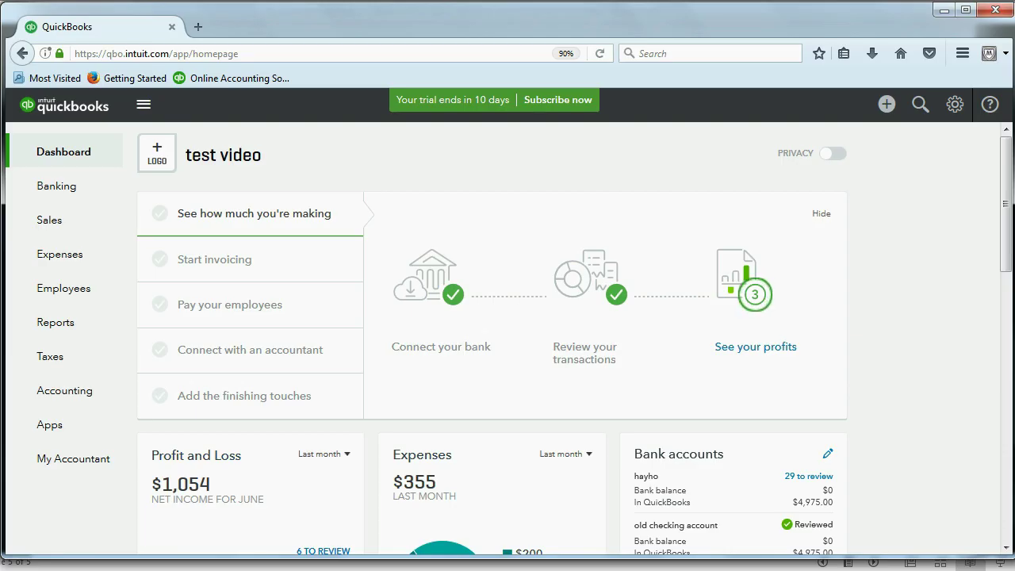
click(75, 197)
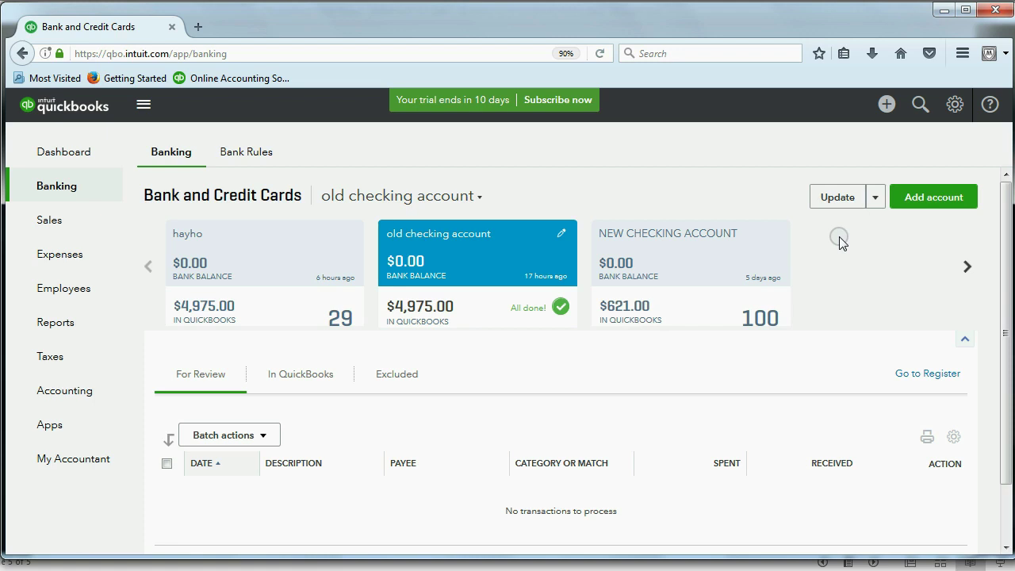
click(876, 199)
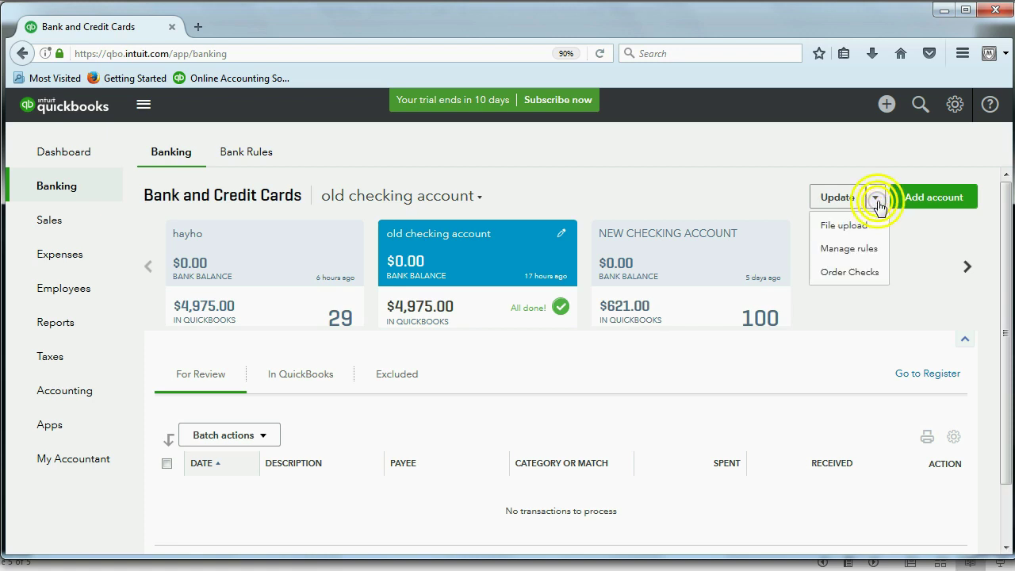
click(851, 225)
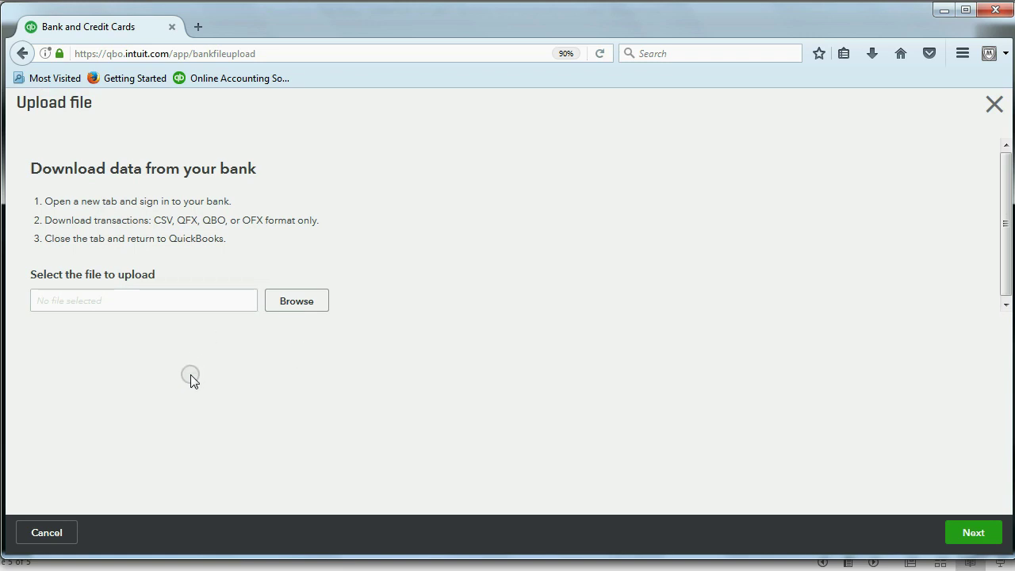
Step: Choose the file buz checking.csv for upload and continue to the account selection
click(288, 302)
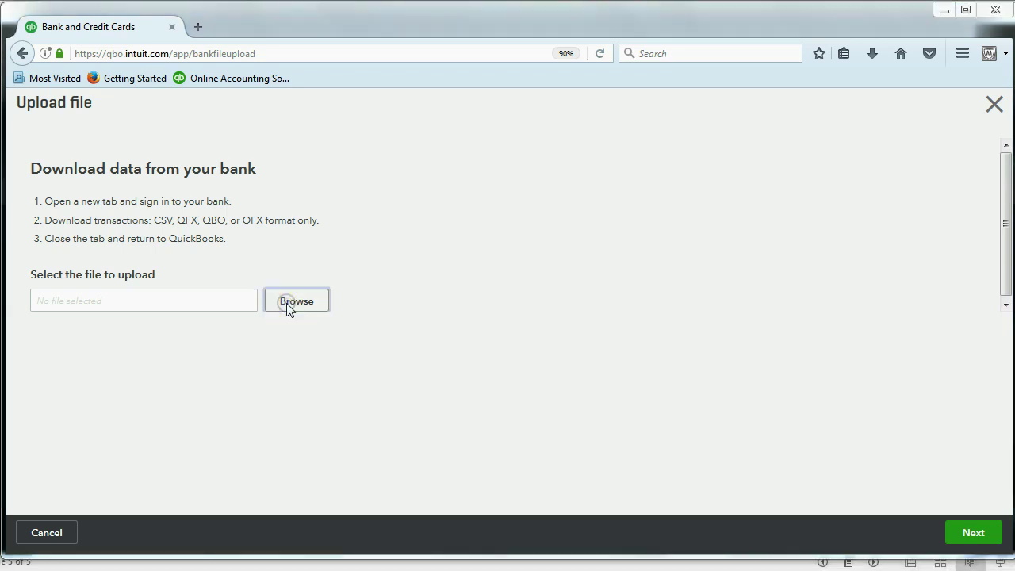
click(265, 332)
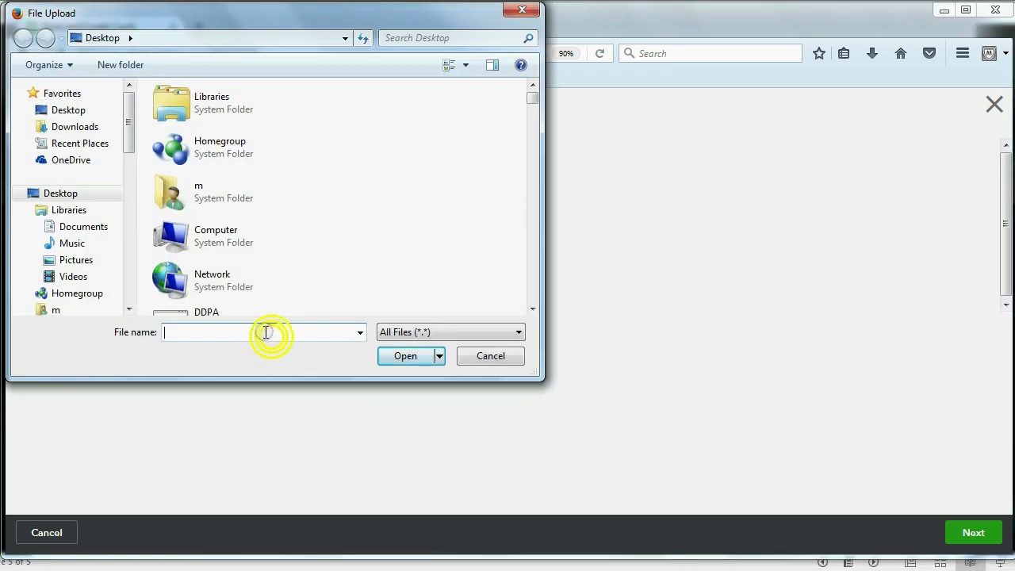
text(bu)
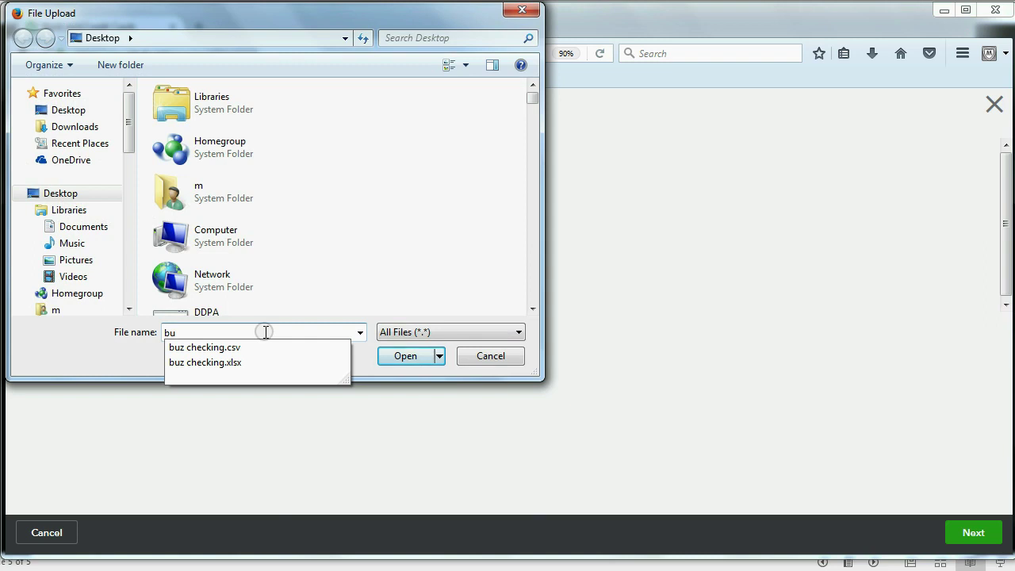
click(220, 351)
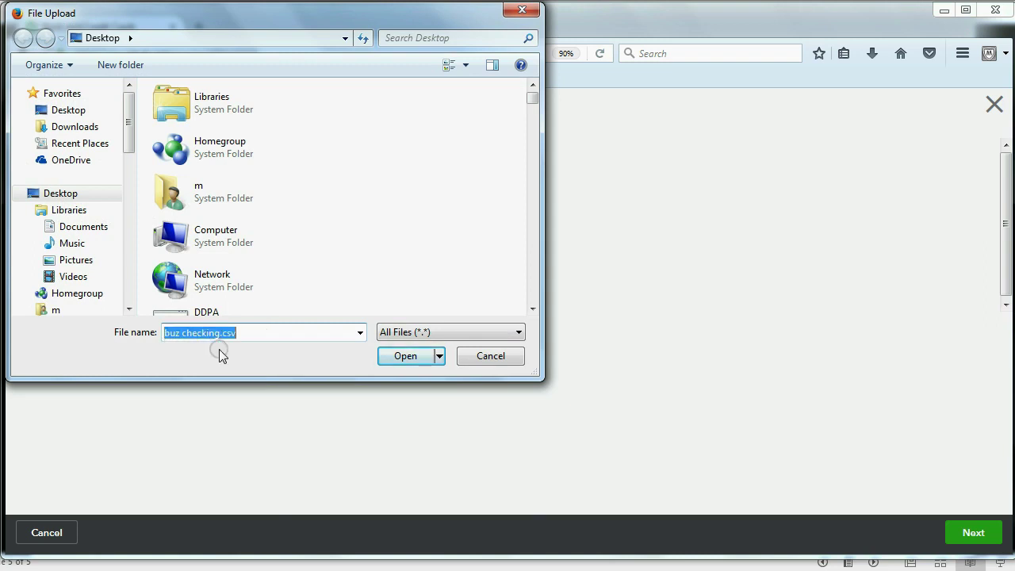
click(398, 355)
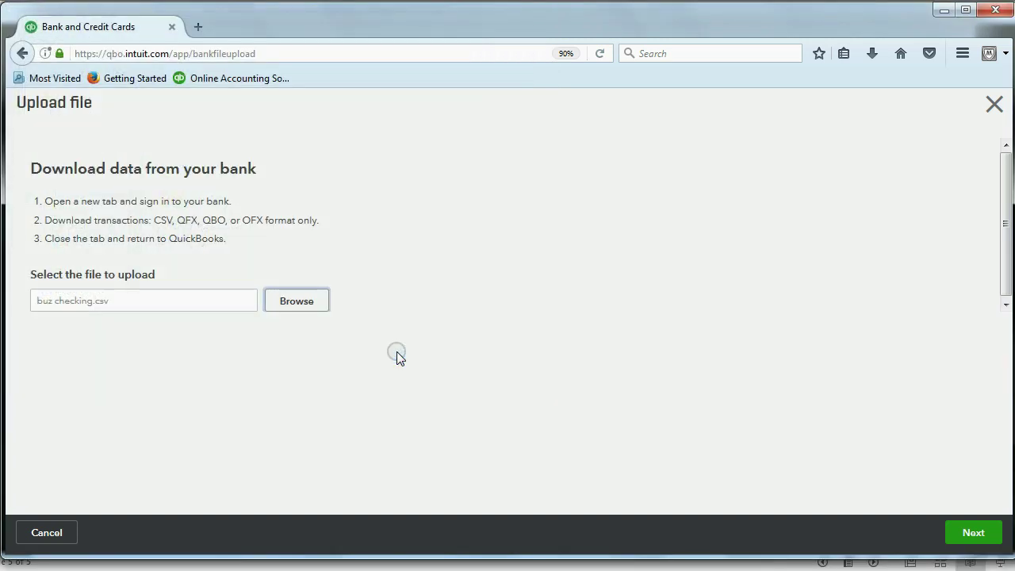
click(964, 531)
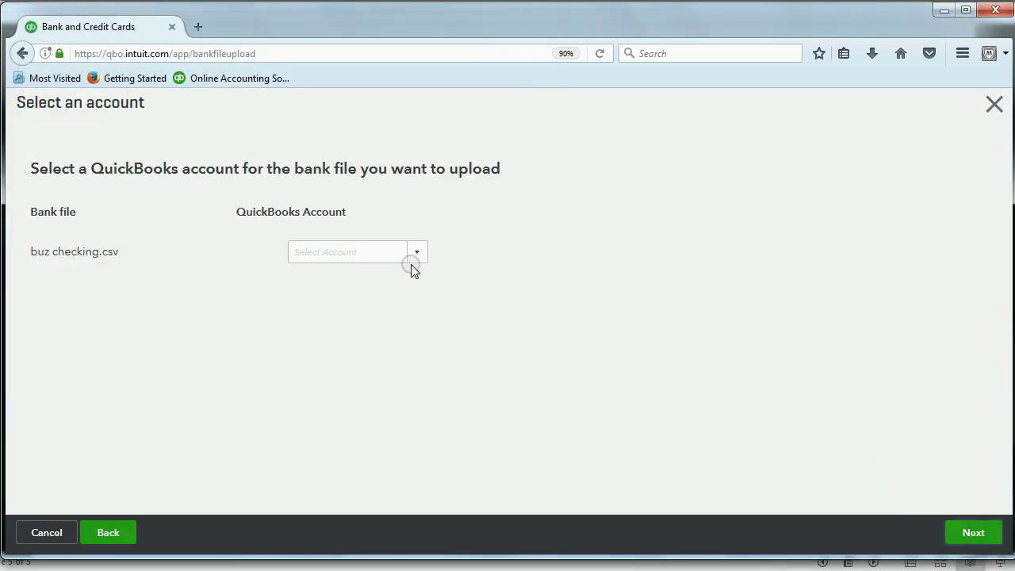
Step: Assign the bank file to the Buz Checking account and continue to the column mapping
click(407, 255)
click(419, 254)
click(419, 254)
click(379, 309)
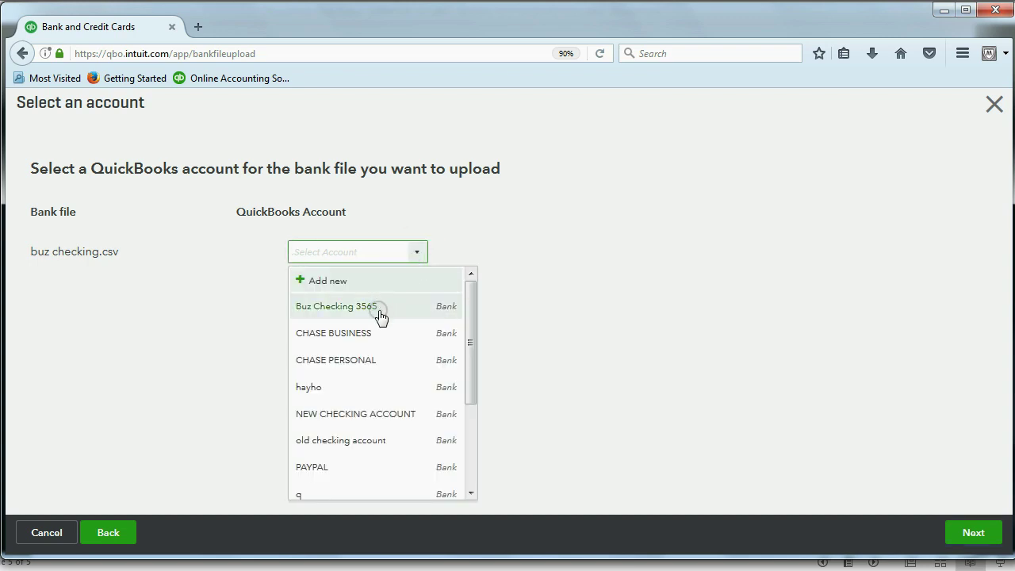
click(983, 532)
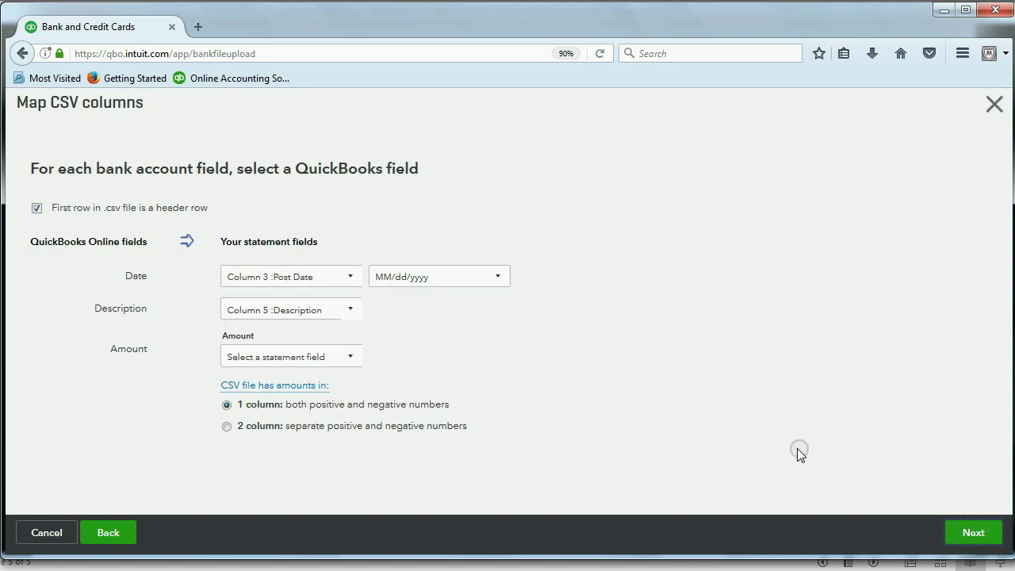
Step: Map Date to Column 3 :Post Date with the MM/dd/yyyy format, and Description to Column 5 :Description
click(349, 282)
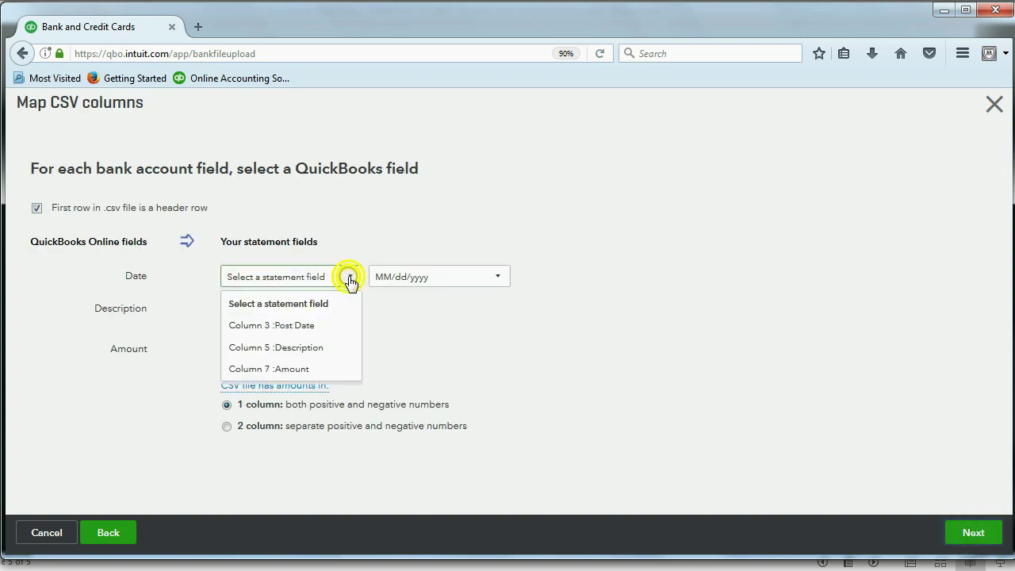
click(328, 325)
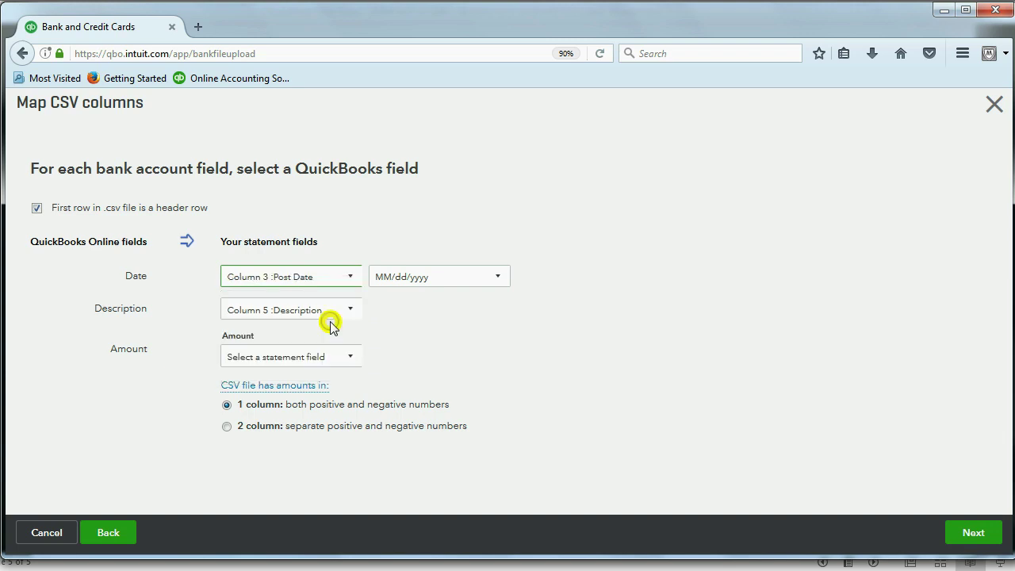
click(509, 284)
click(494, 279)
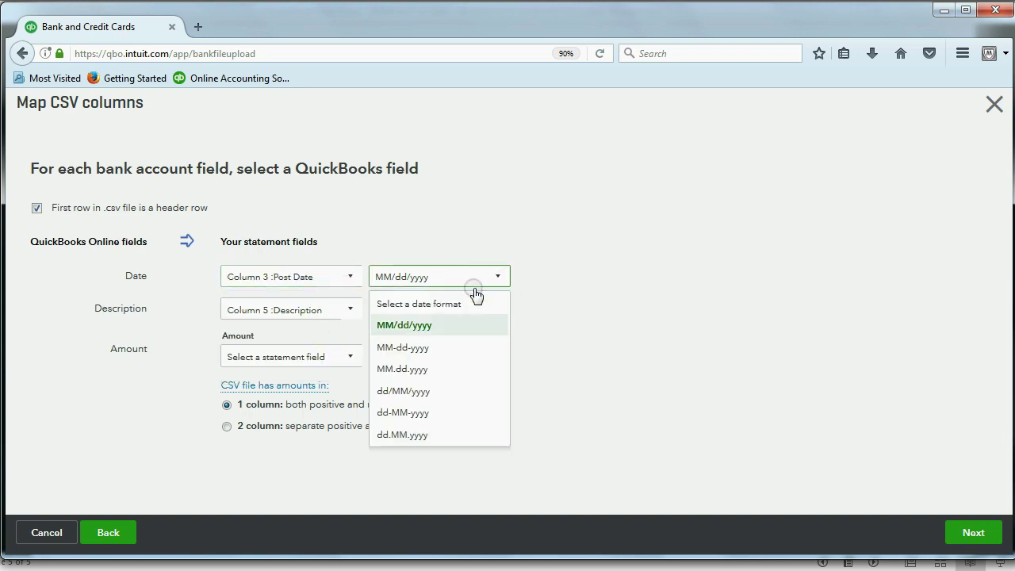
click(458, 327)
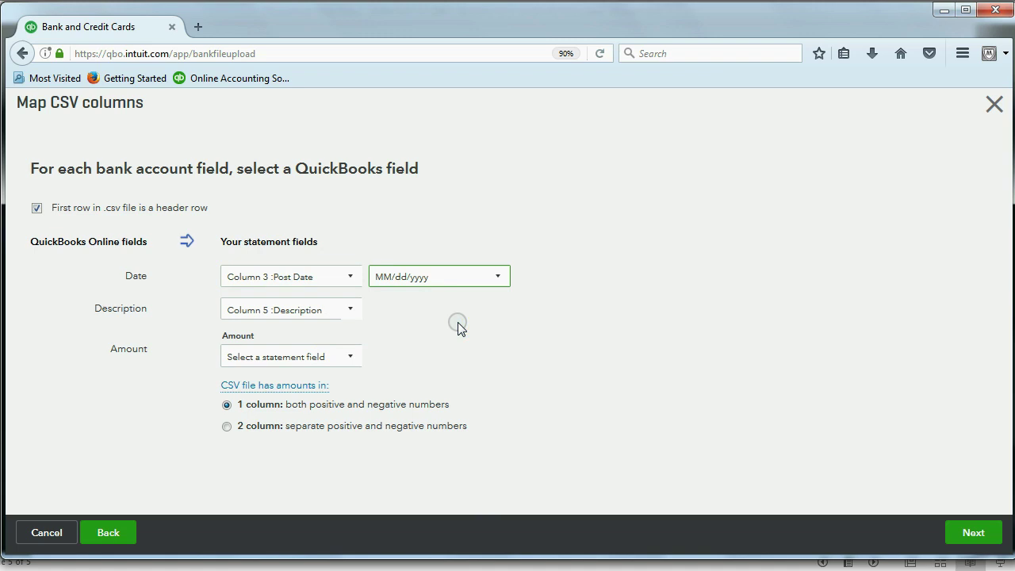
click(350, 311)
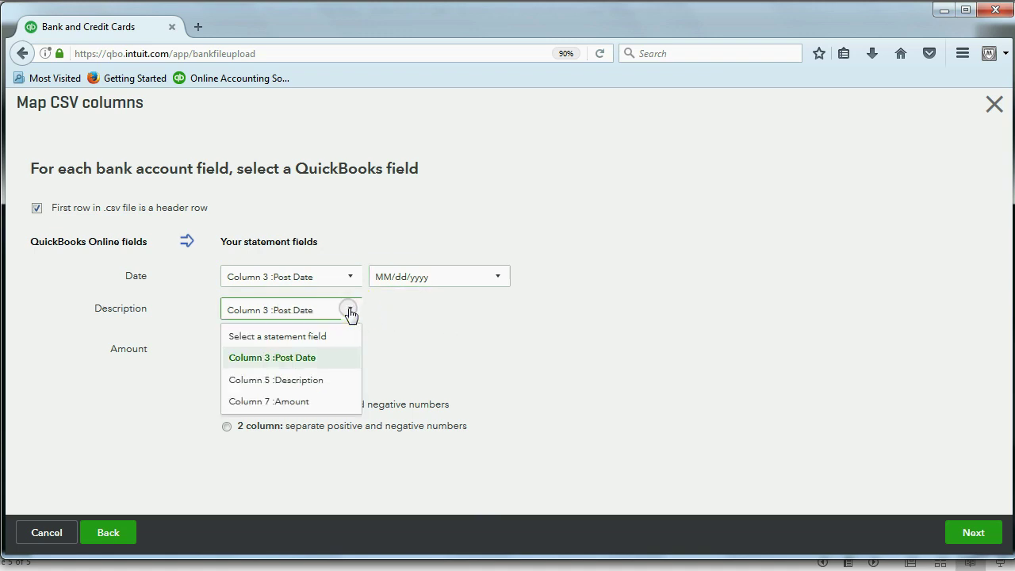
click(316, 381)
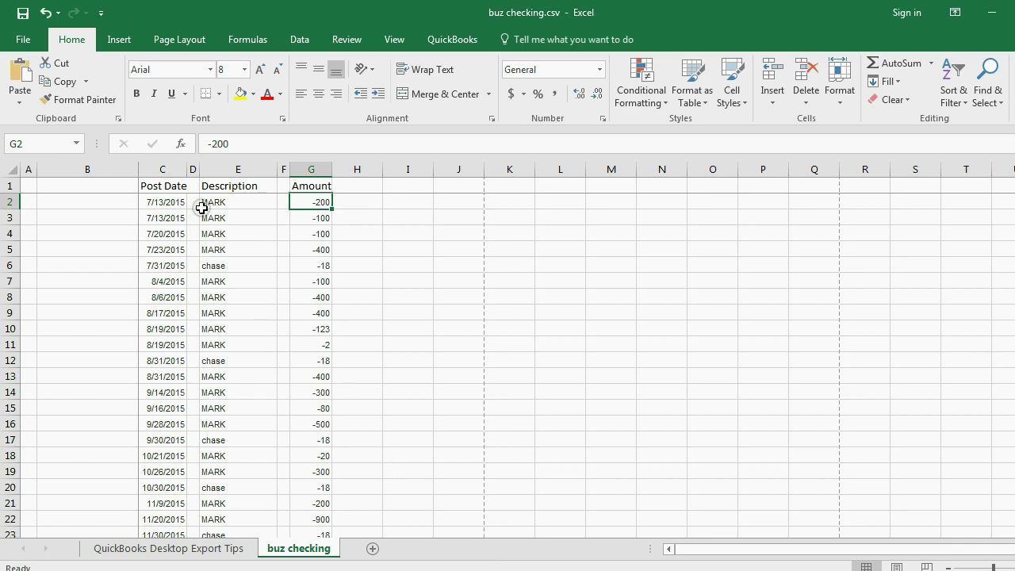
Step: Compare the Description heading in the Excel file with the Transactions by Account report in QuickBooks Desktop, and return to the browser
click(222, 188)
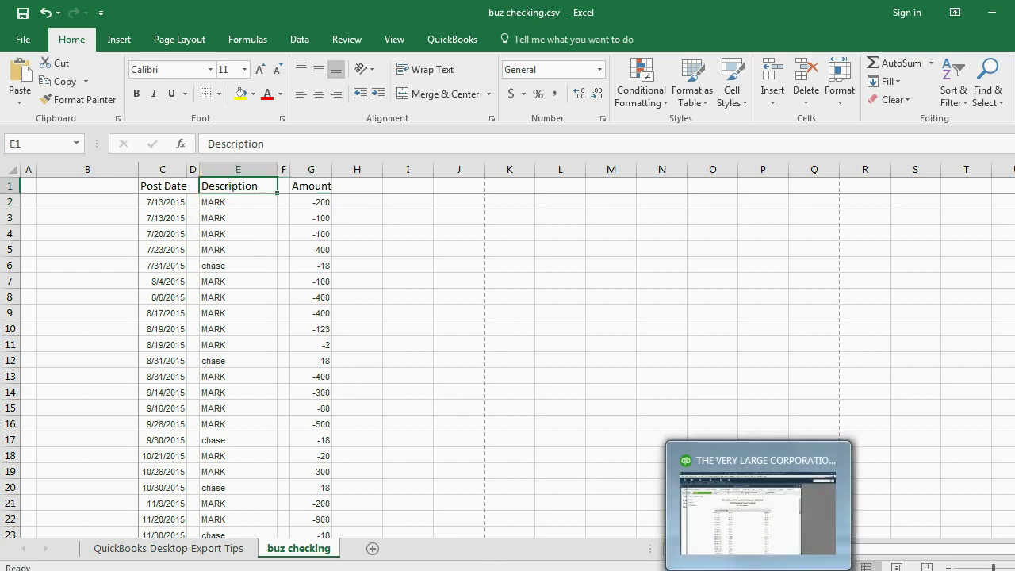
click(761, 500)
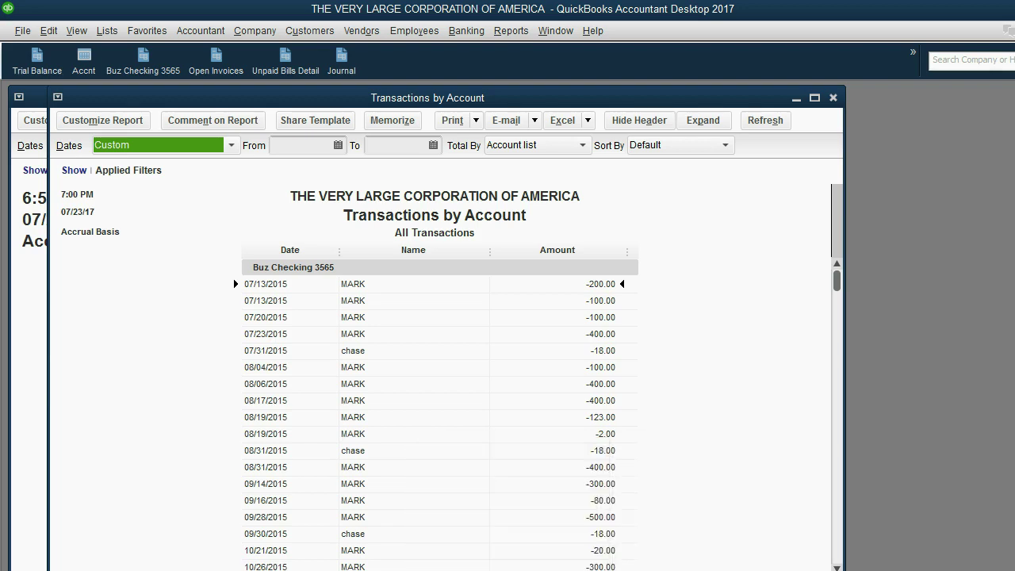
click(257, 526)
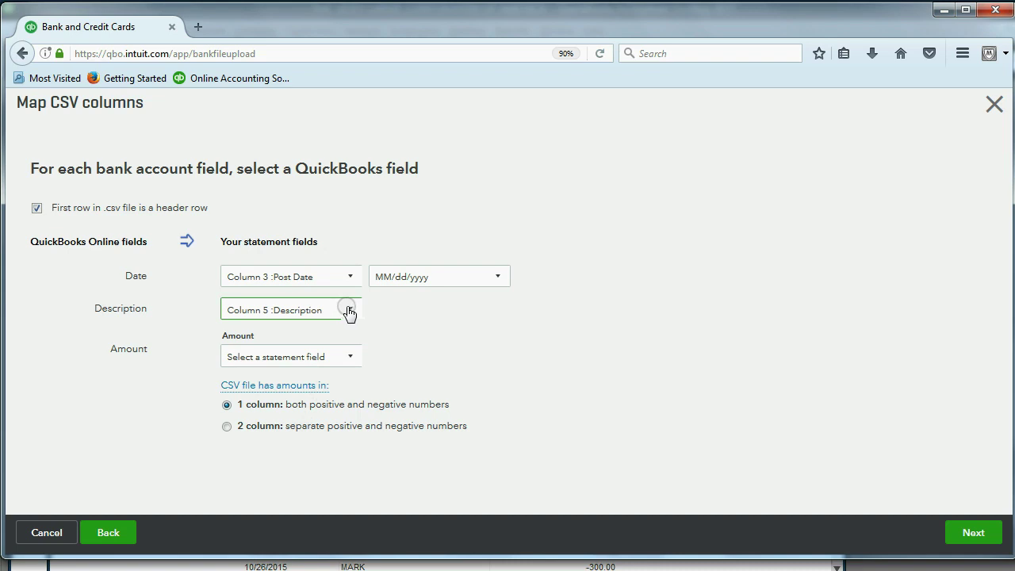
Step: Map Amount to Column 7 :Amount and continue to the transaction selection
click(349, 361)
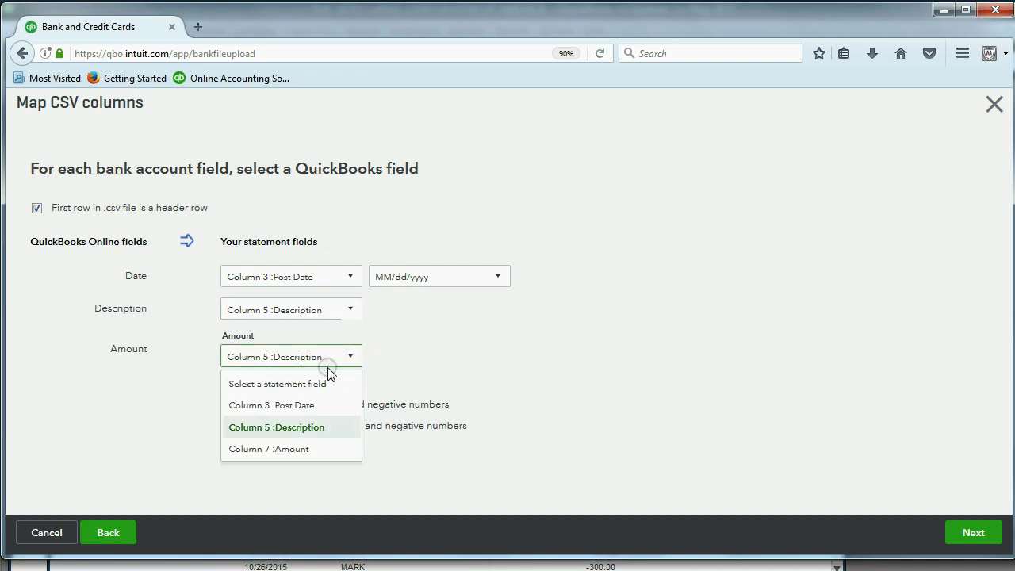
click(310, 449)
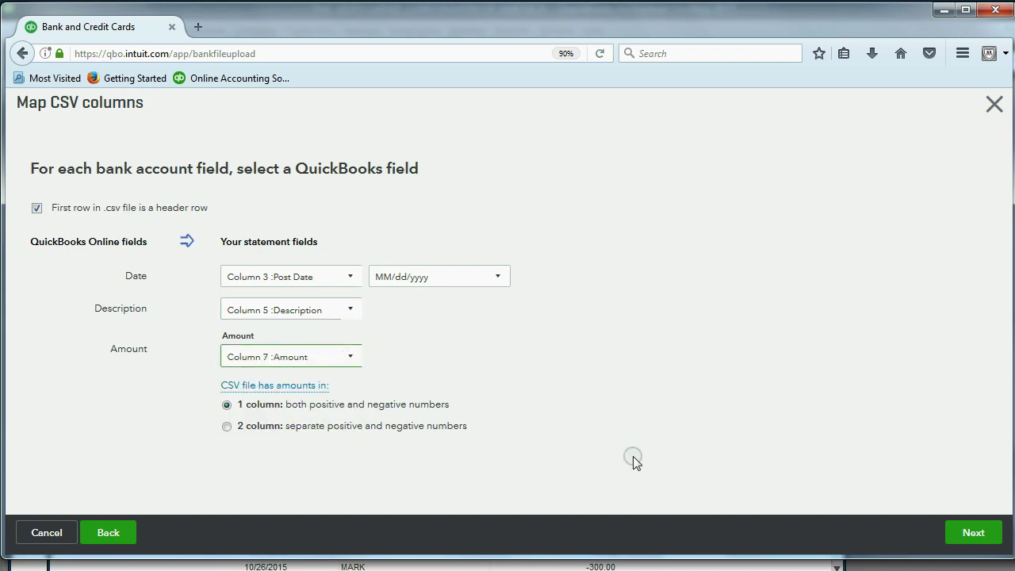
click(962, 529)
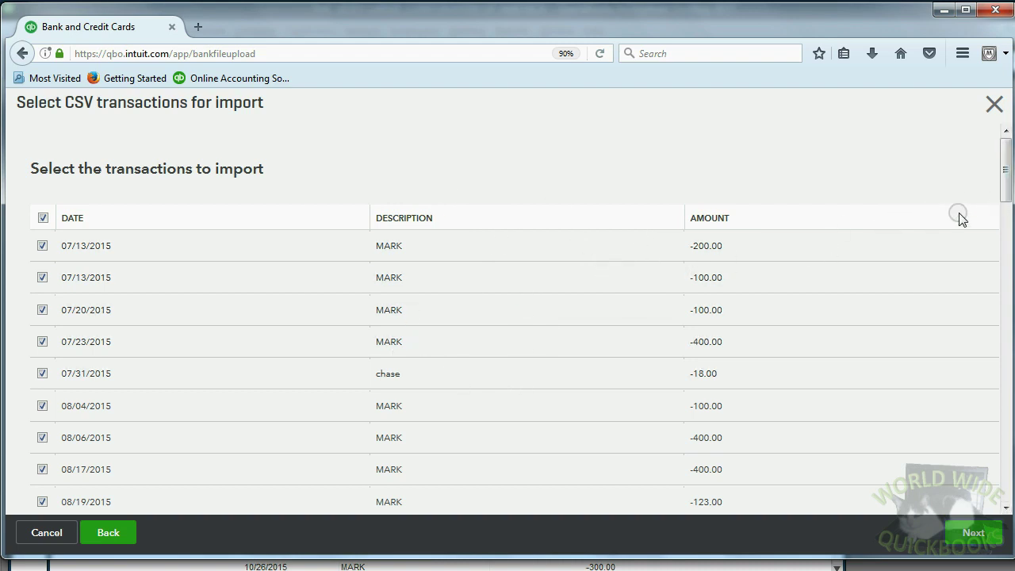
Step: Review the full list of CSV transactions, import all of them, and finish the upload to return to Banking
drag(1003, 197, 1004, 175)
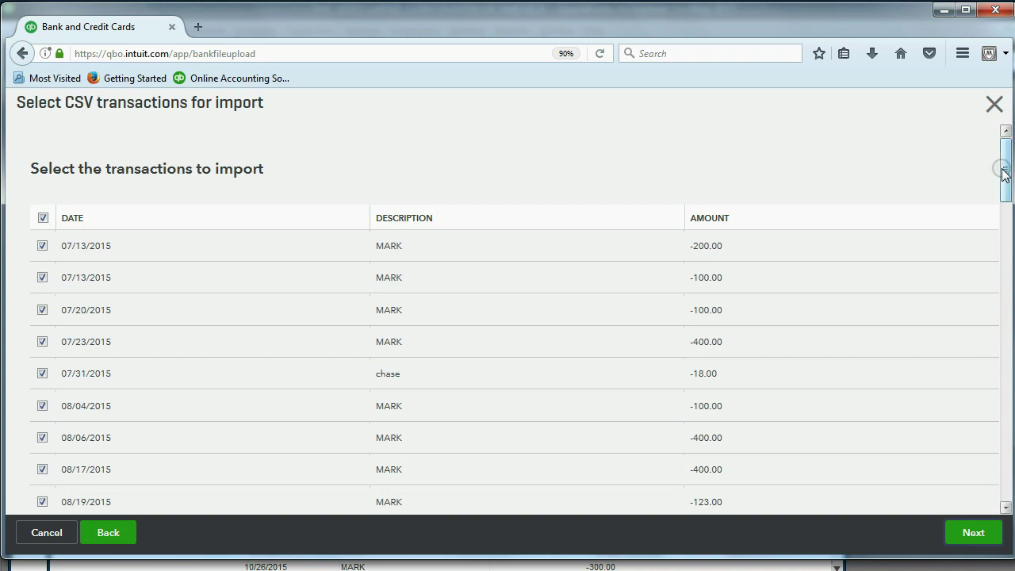
scroll(678, 254, down, 6)
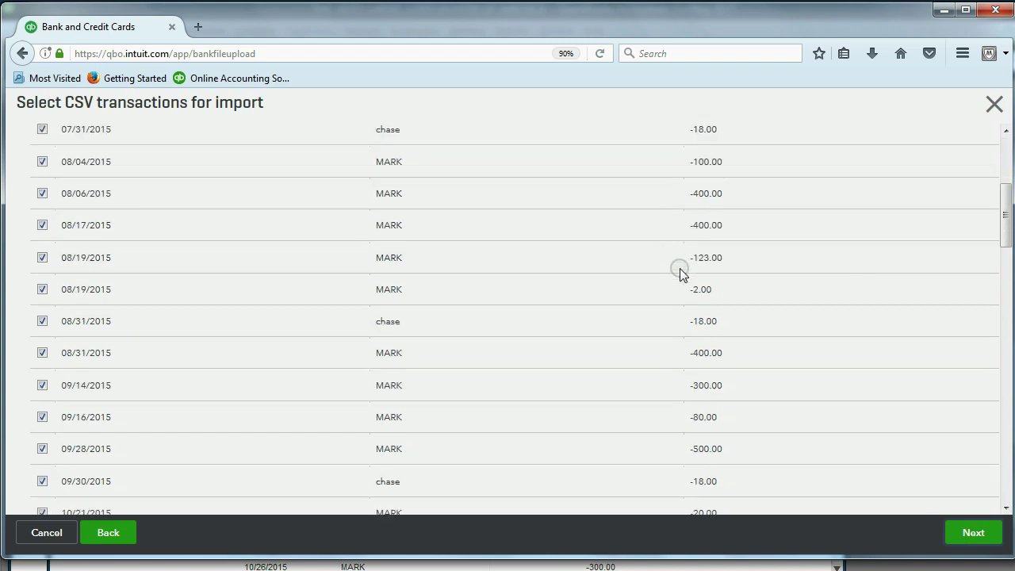
scroll(680, 272, down, 4)
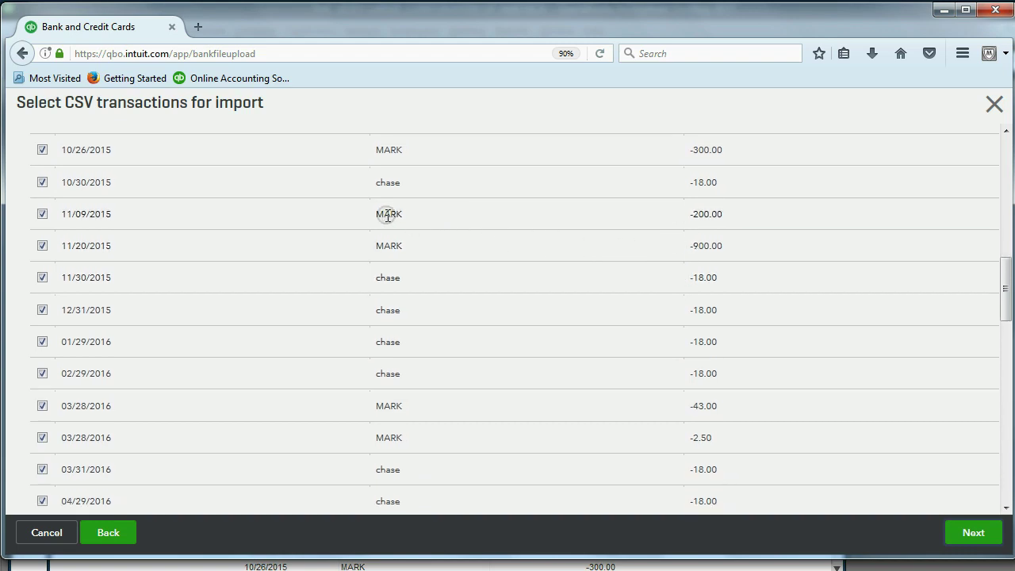
scroll(387, 214, down, 14)
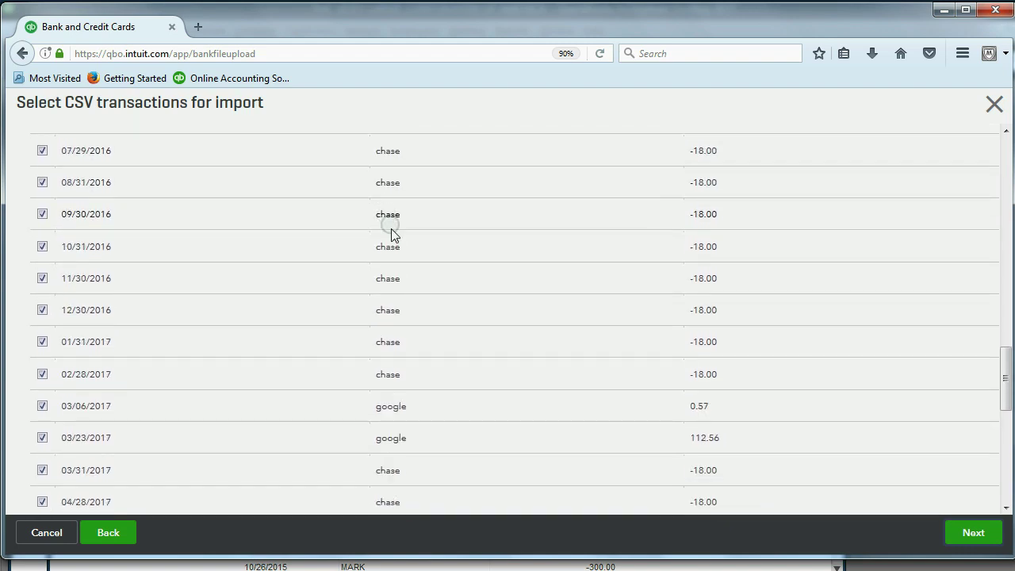
scroll(394, 274, down, 14)
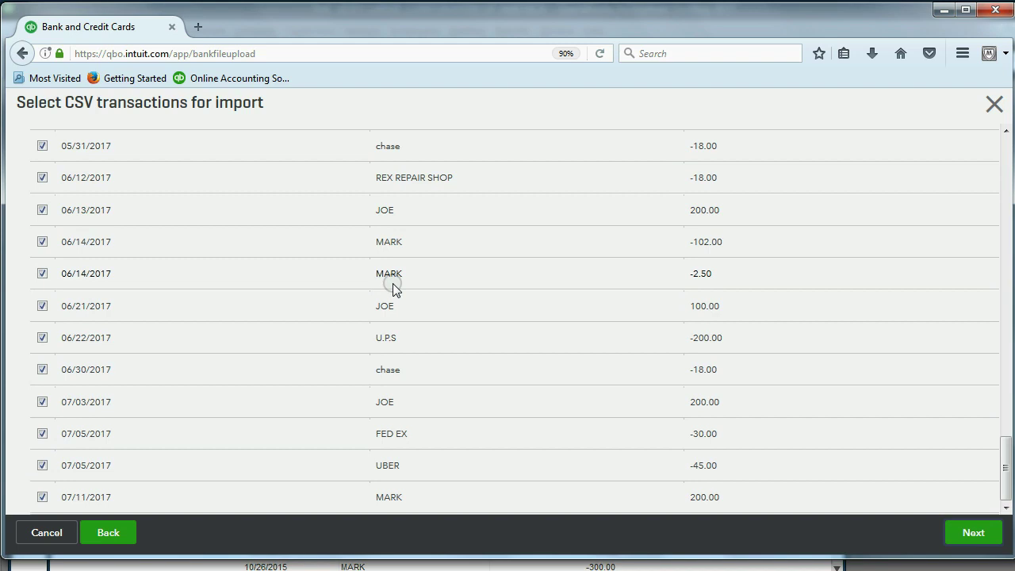
click(982, 533)
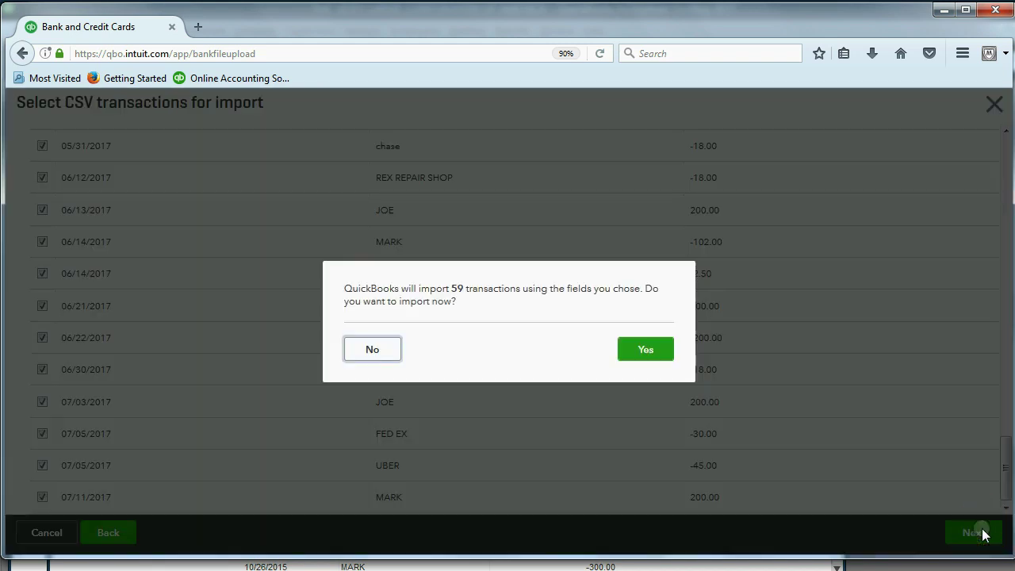
click(654, 353)
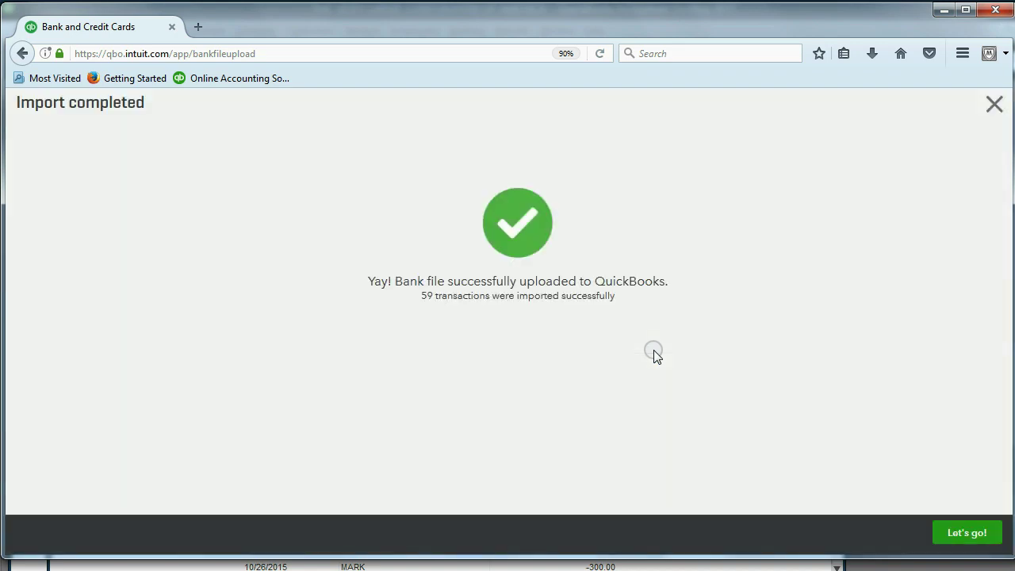
click(968, 531)
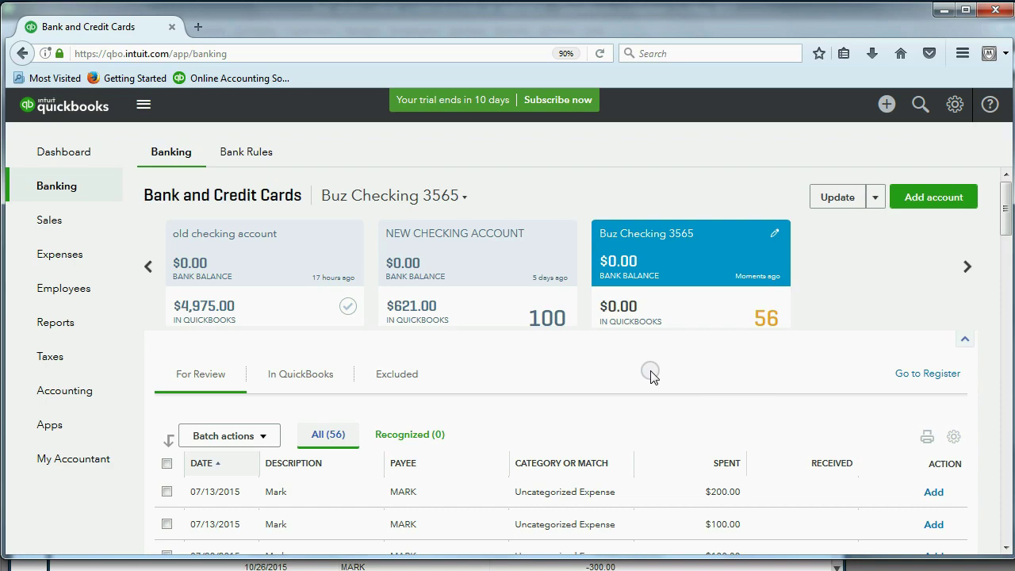
Step: Examine the imported transactions awaiting review and those already added in QuickBooks for the Buz Checking account
scroll(650, 374, down, 3)
scroll(651, 375, down, 15)
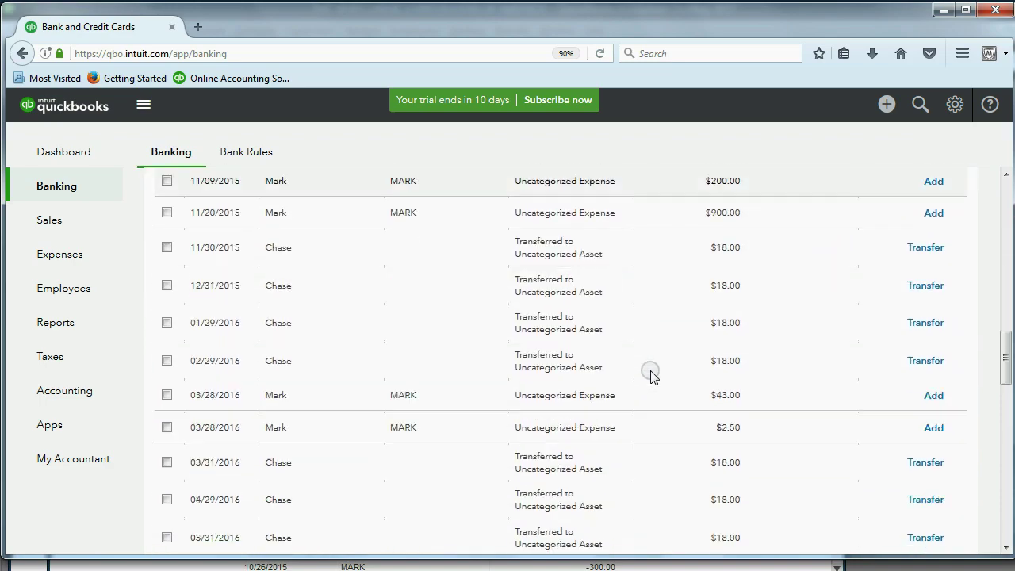
scroll(651, 375, up, 20)
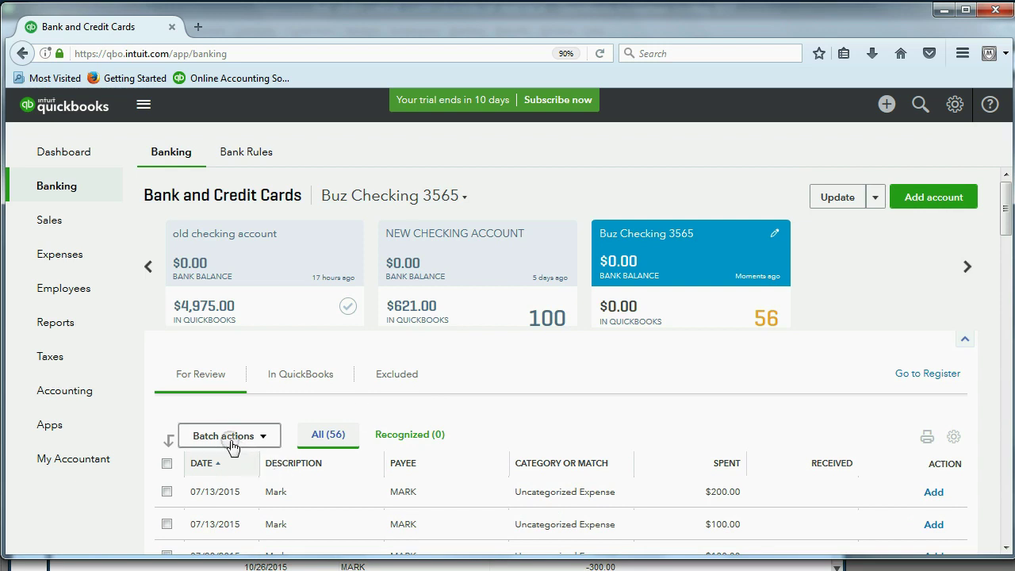
click(293, 374)
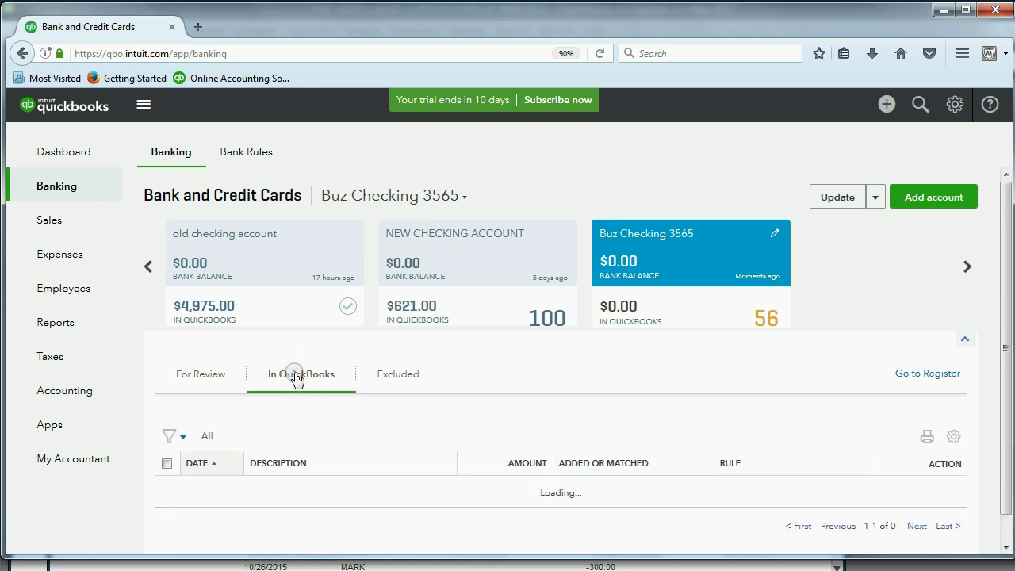
scroll(295, 378, down, 2)
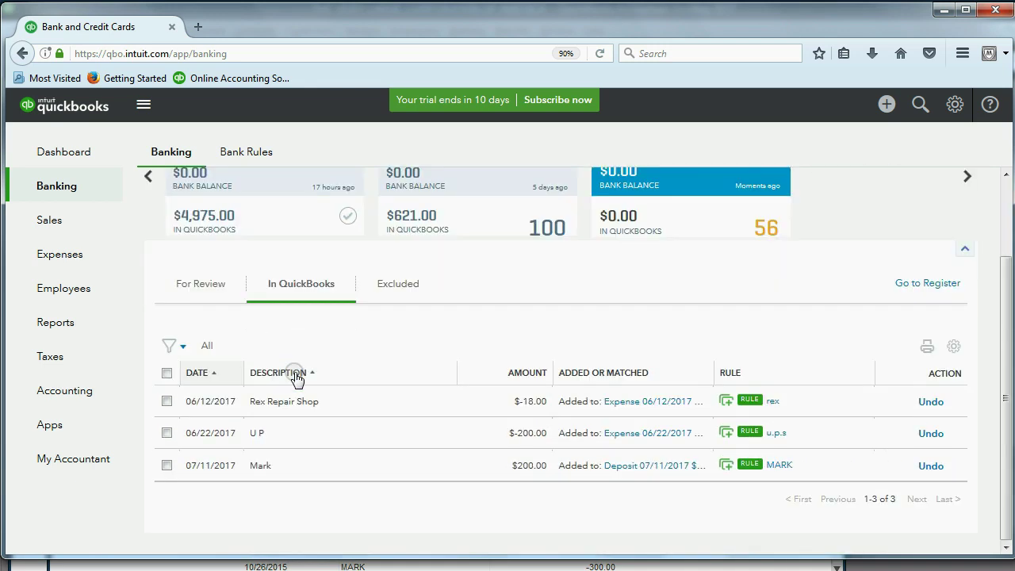